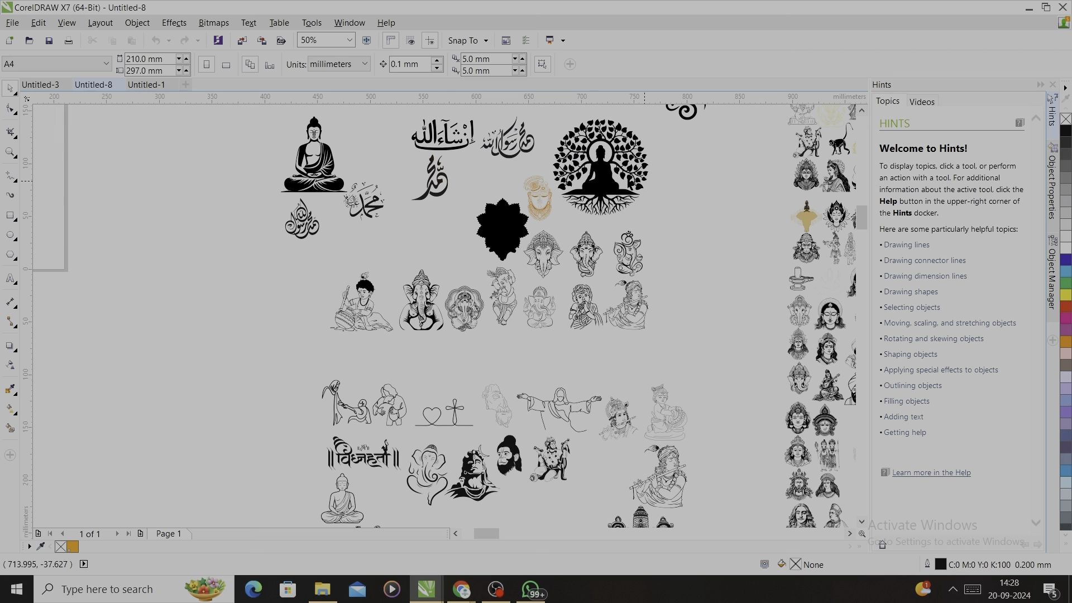
- Copy the front-facing Ganesha head line art from Untitled-8 and paste it into Untitled-1
scroll(596, 320, "up", 2)
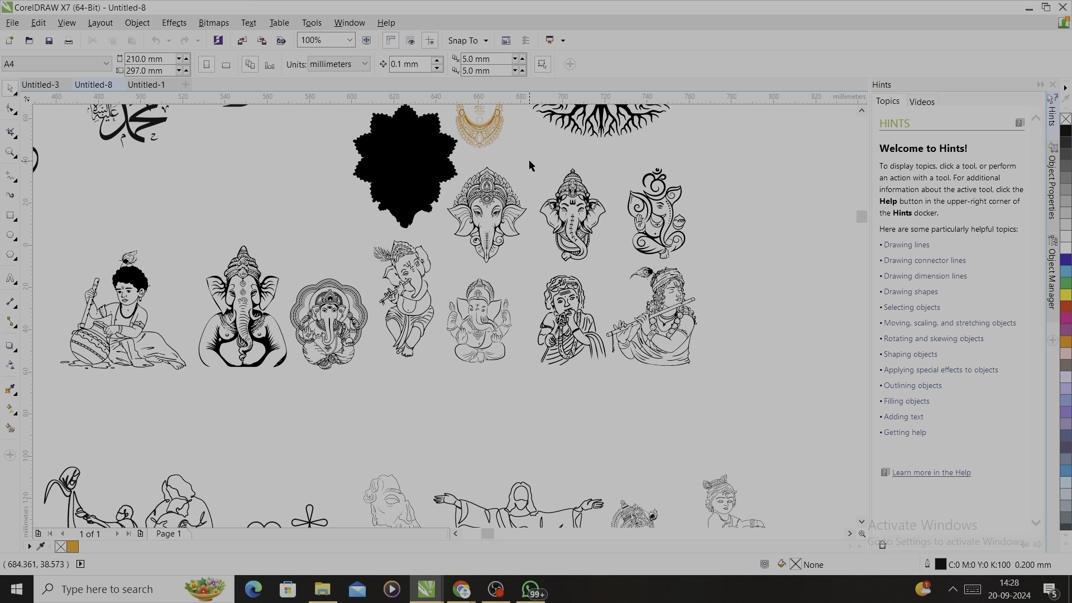
mouse_move(529, 160)
left_mouse_down()
mouse_move(585, 245)
mouse_move(616, 269)
left_mouse_up()
left_click(136, 85)
key("ctrl+v")
left_click_drag(438, 221, 584, 364)
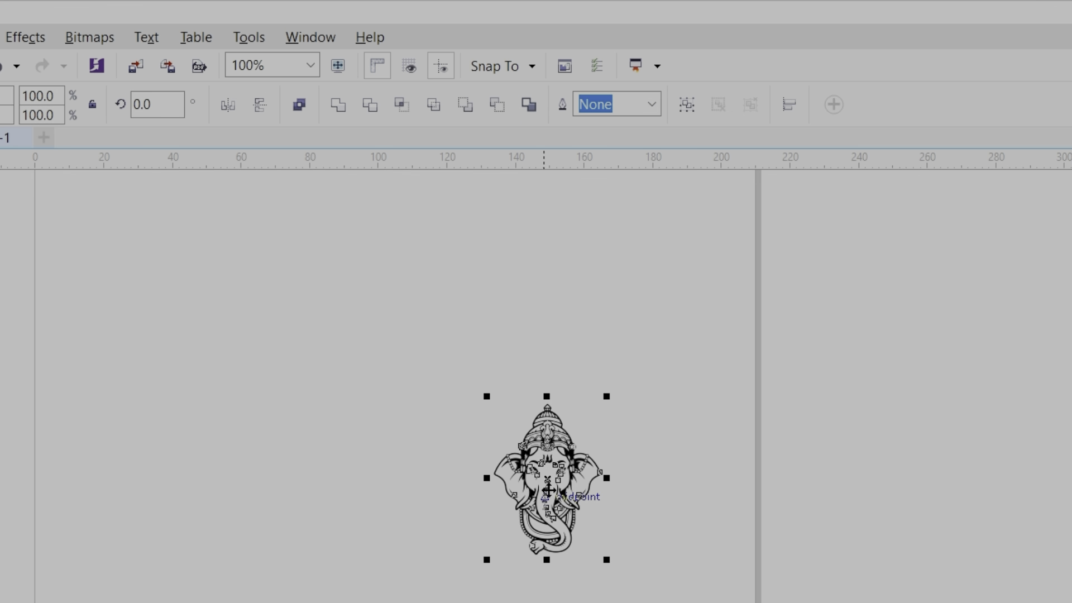
- Move the pasted Ganesha head near the page's left edge and deselect it
mouse_move(553, 485)
left_mouse_down()
mouse_move(253, 383)
mouse_move(136, 292)
left_mouse_up()
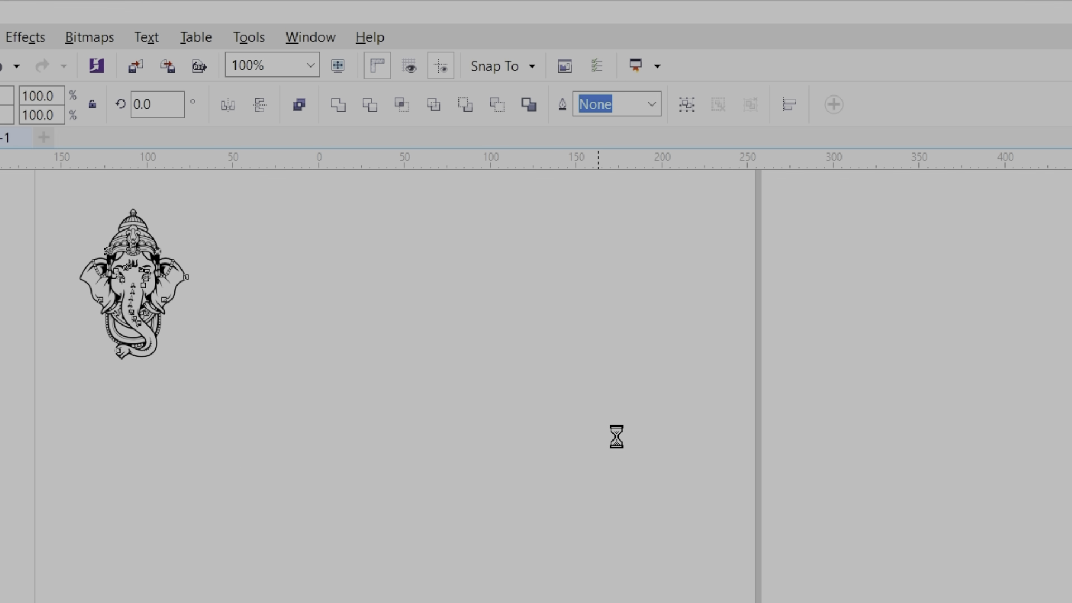
scroll(603, 424, "down", 2)
scroll(371, 237, "up", 2)
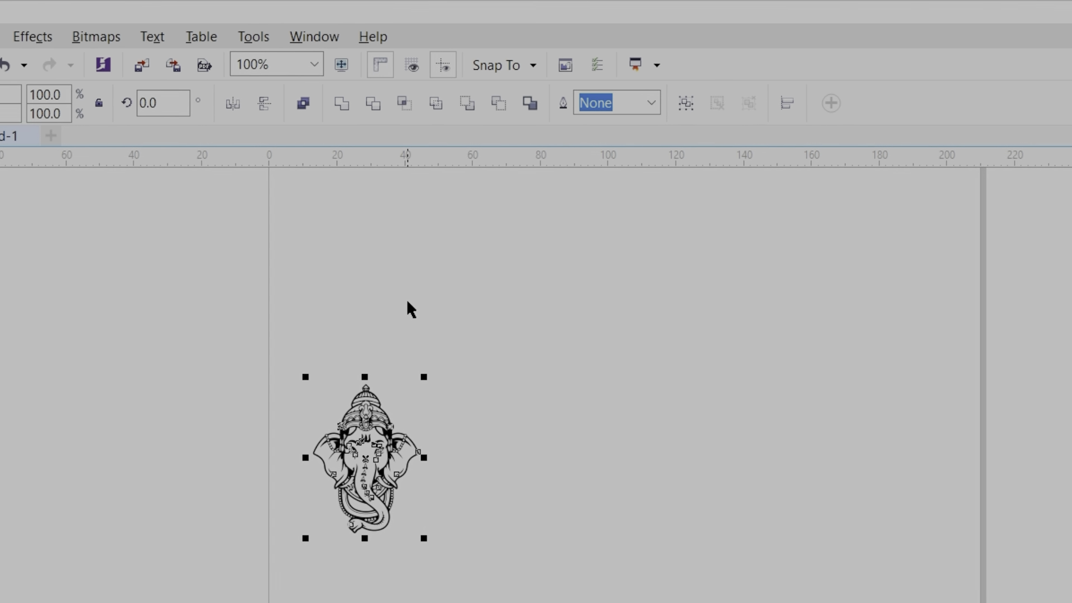
left_click_drag(369, 452, 389, 452)
left_click(496, 444)
- Select all objects of the Ganesha head and combine them into a single curve
scroll(496, 446, "up", 1)
scroll(496, 447, "up", 1)
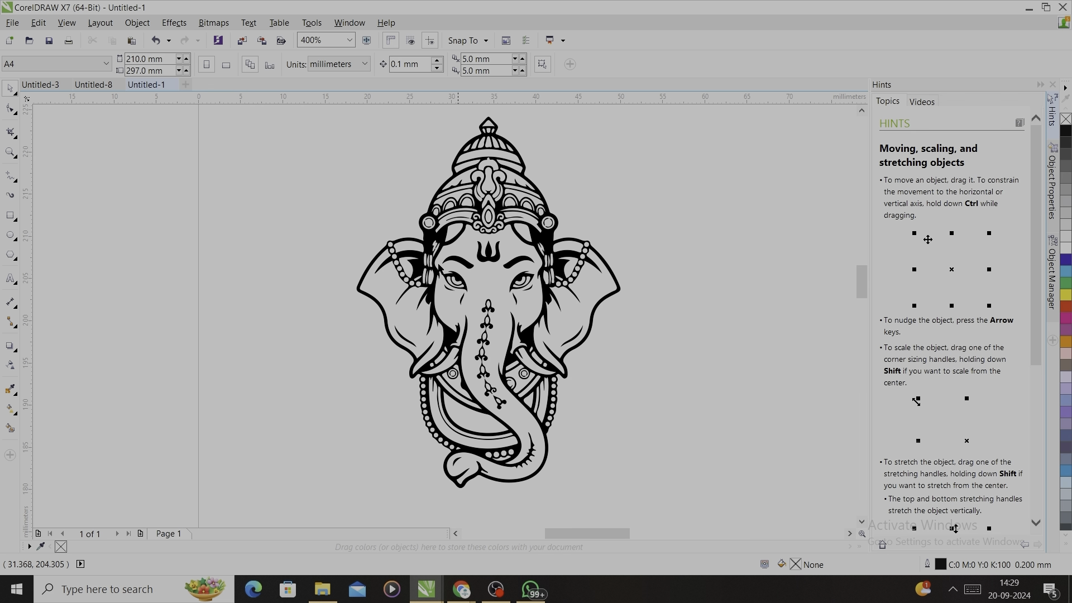
scroll(449, 427, "down", 1)
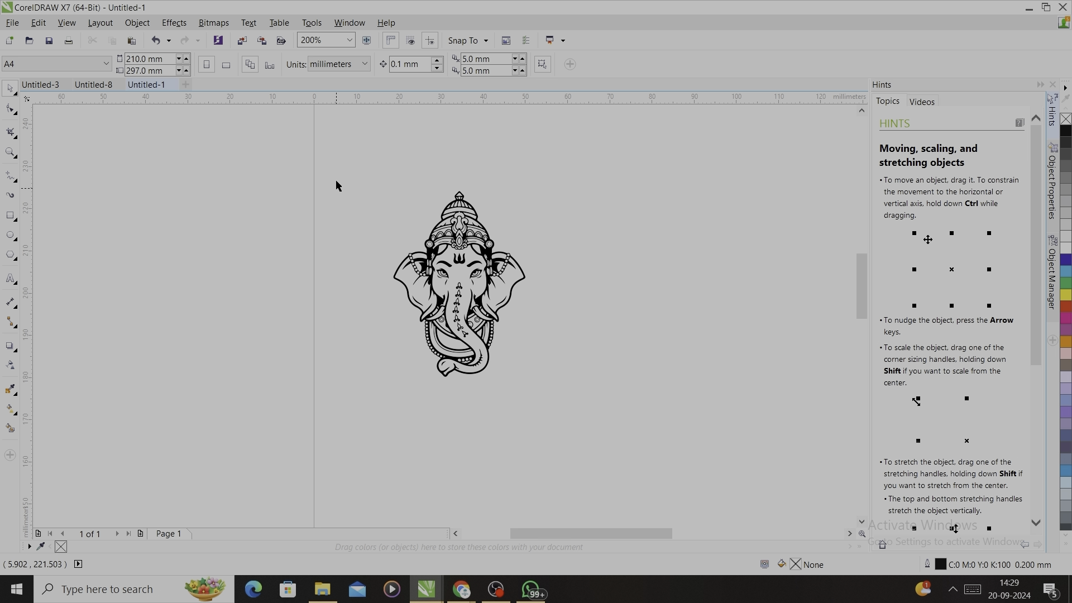
left_click_drag(335, 166, 603, 391)
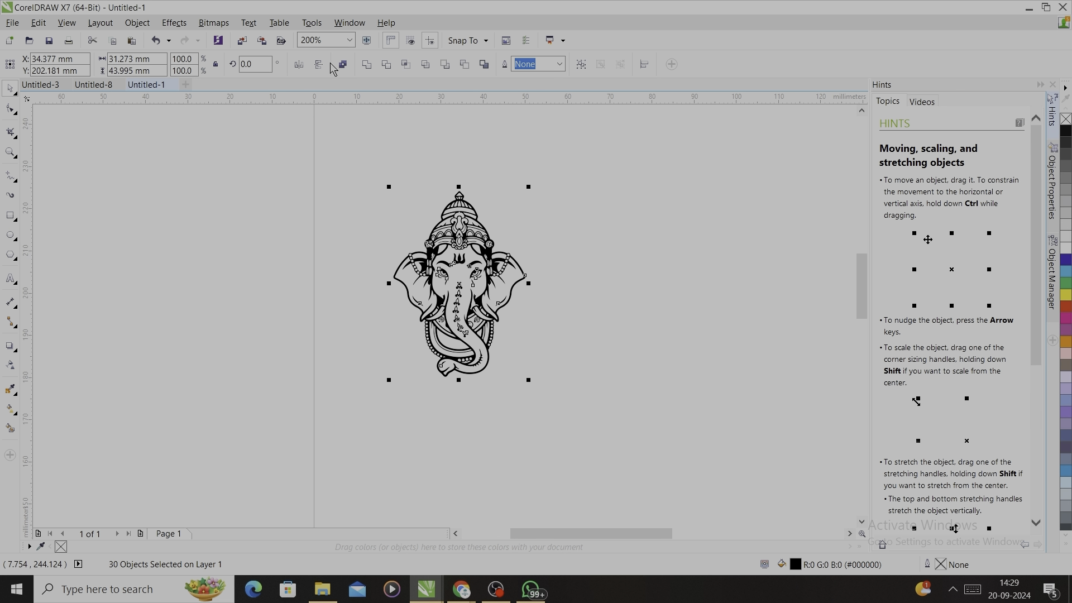
left_click(342, 66)
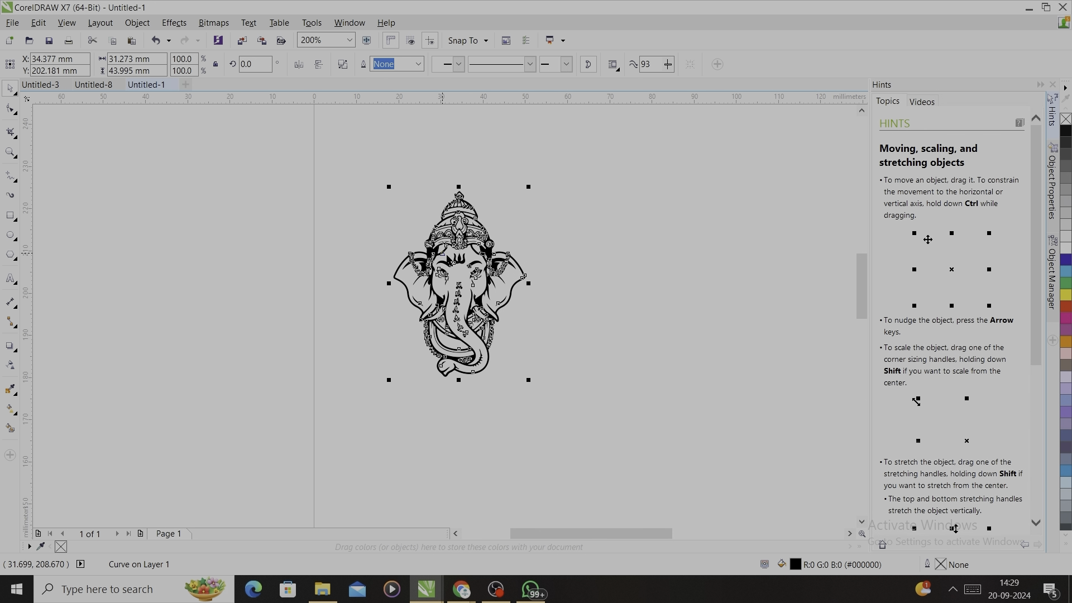
left_click(581, 294)
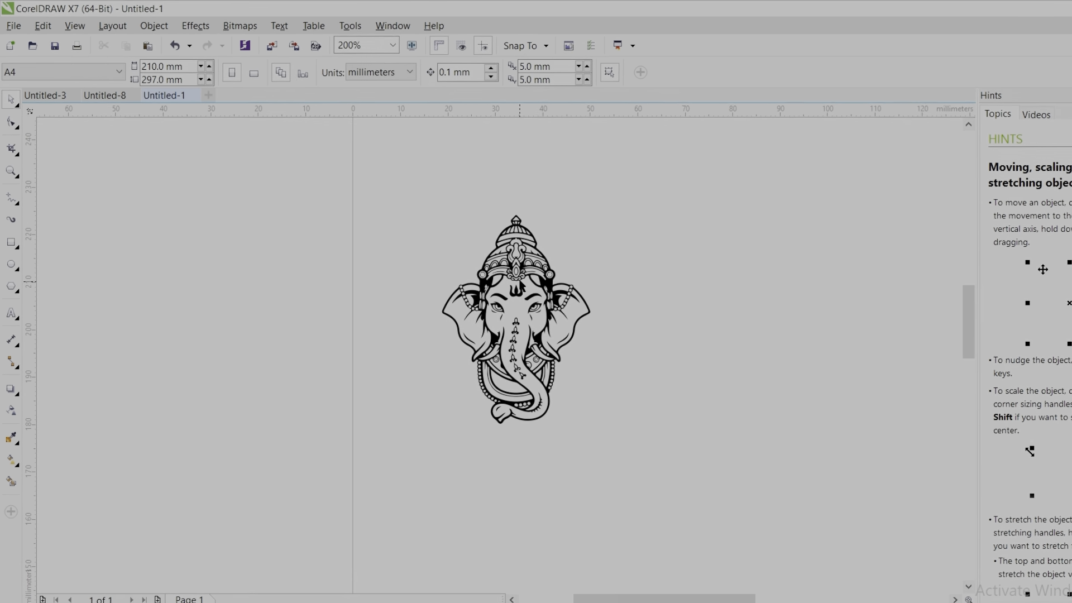
- Create a boundary outline around the combined Ganesha head and move it to the right of the artwork
left_click(481, 237)
left_click(501, 220)
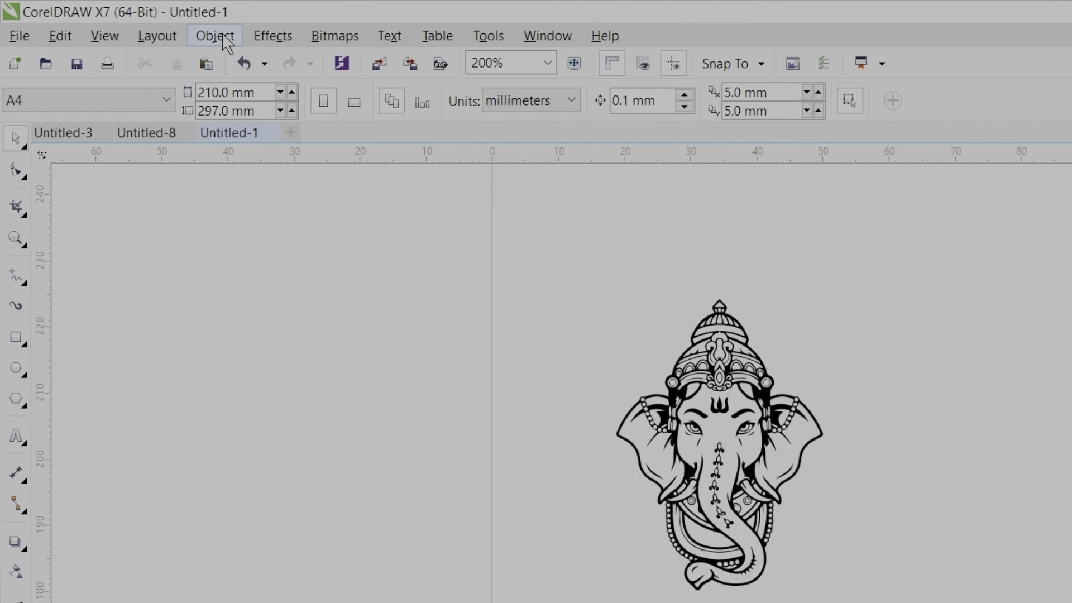
left_click(214, 36)
left_click(666, 415)
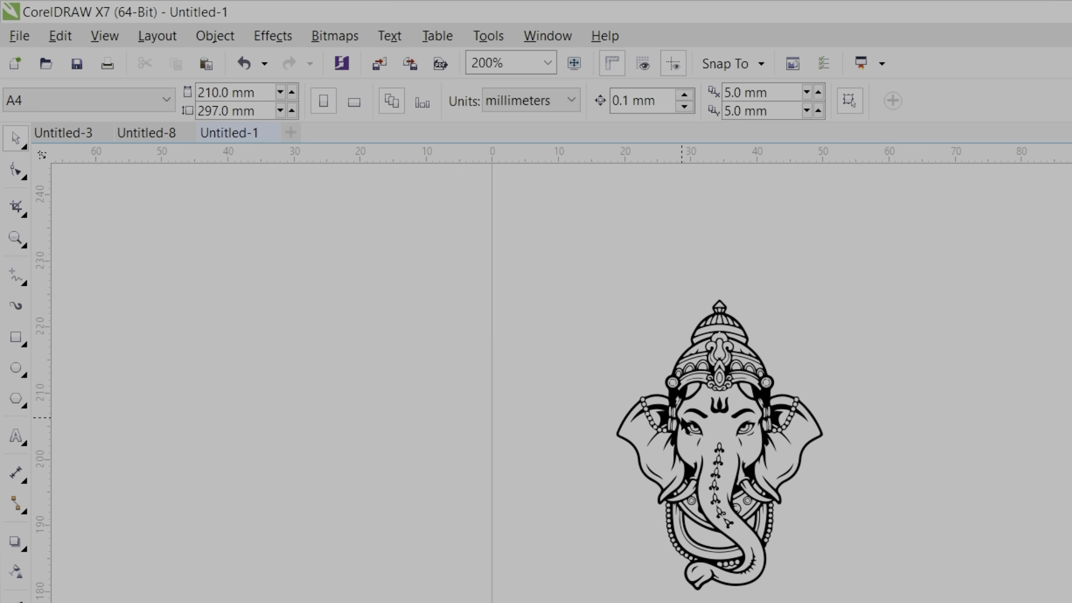
left_click(667, 414)
left_click(213, 35)
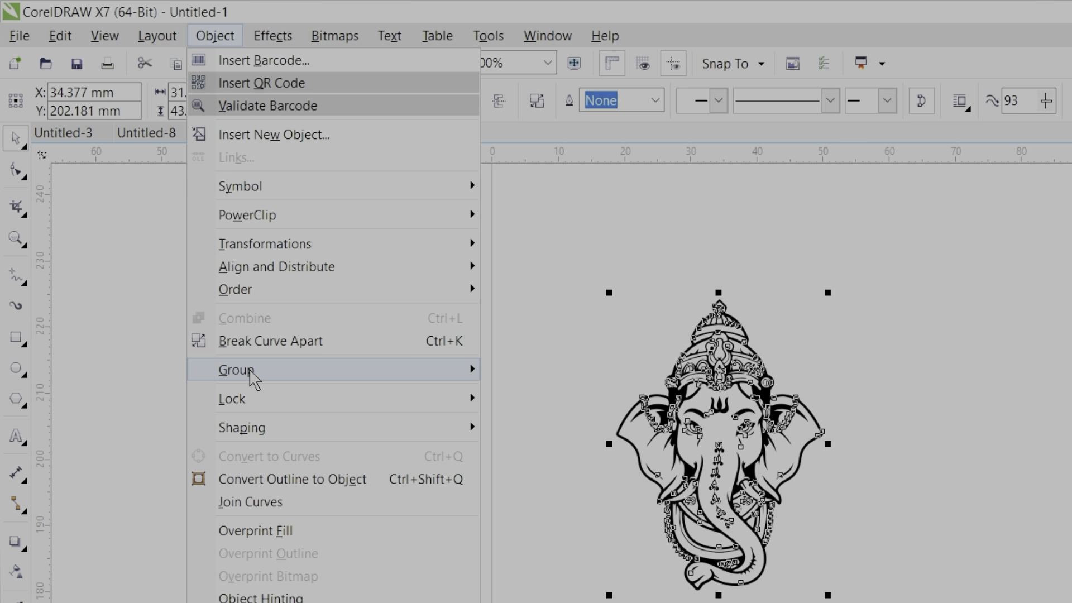
mouse_move(270, 429)
left_click(575, 567)
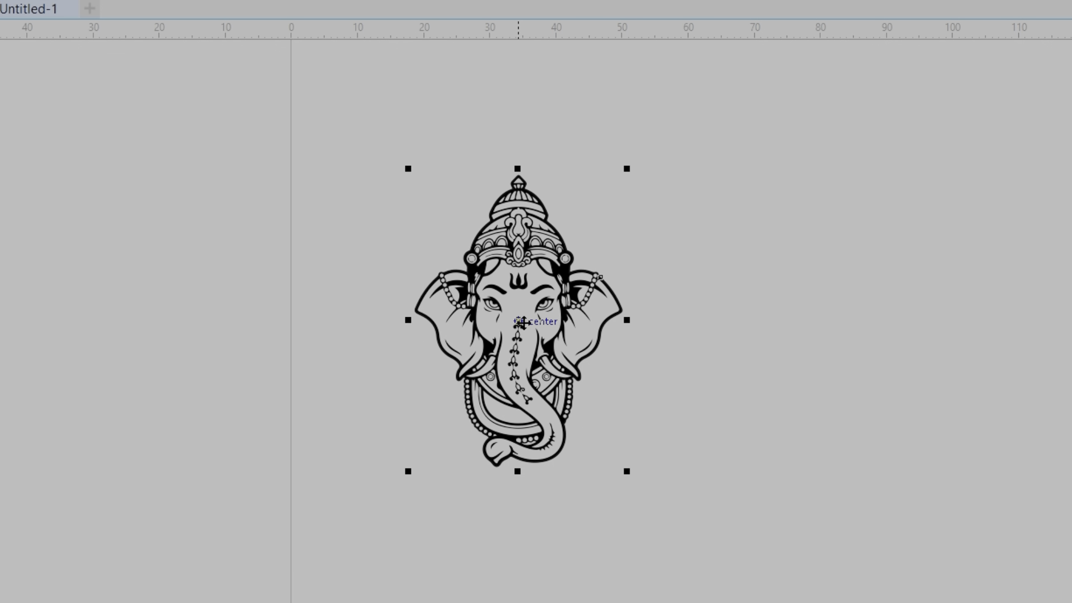
left_click_drag(521, 322, 739, 317)
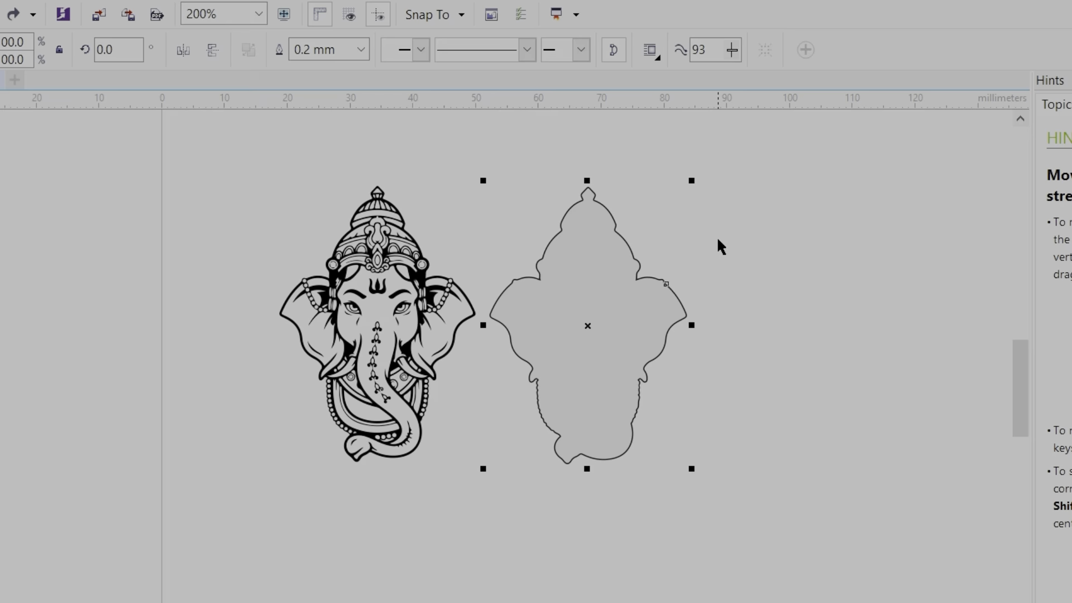
- Give the boundary shape a 3.0 mm outline with round corners, with Behind fill and Overprint outline enabled
key("F12")
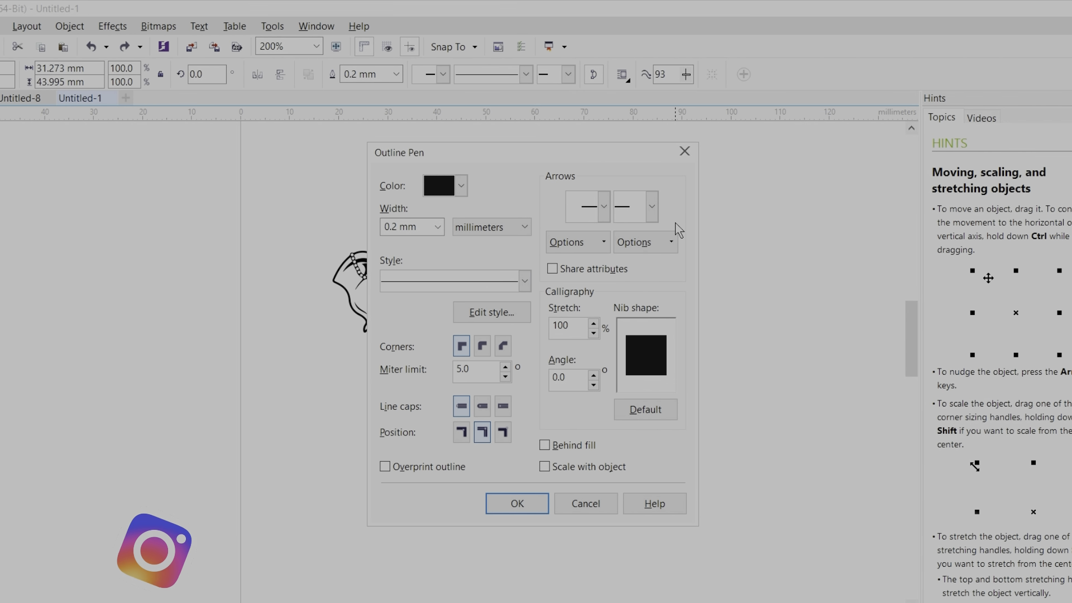
left_click(483, 346)
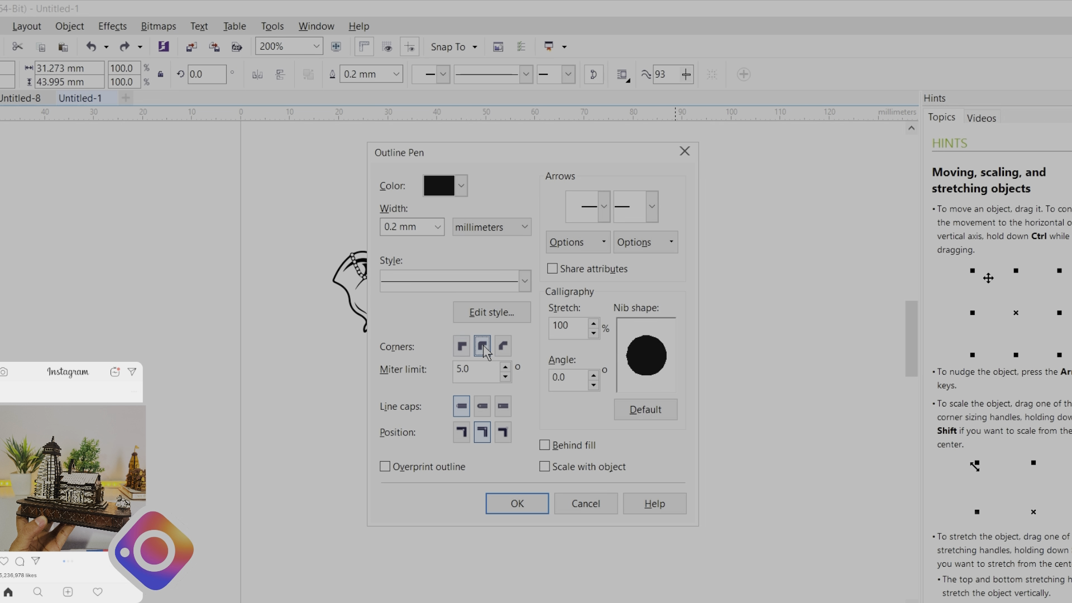
left_click(437, 227)
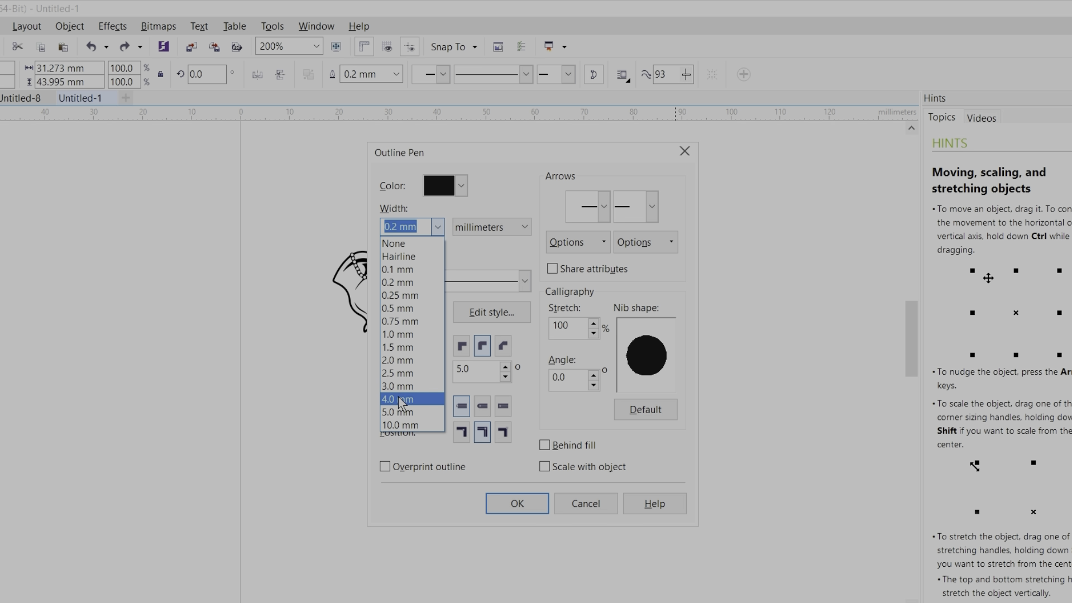
left_click(399, 391)
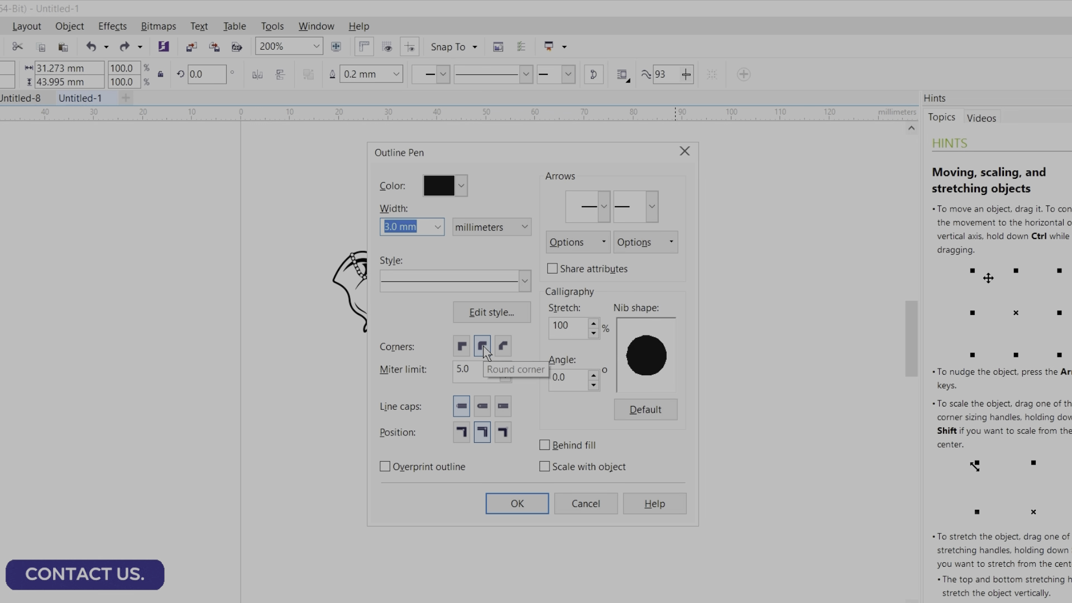
left_click(544, 445)
left_click(453, 468)
left_click(510, 503)
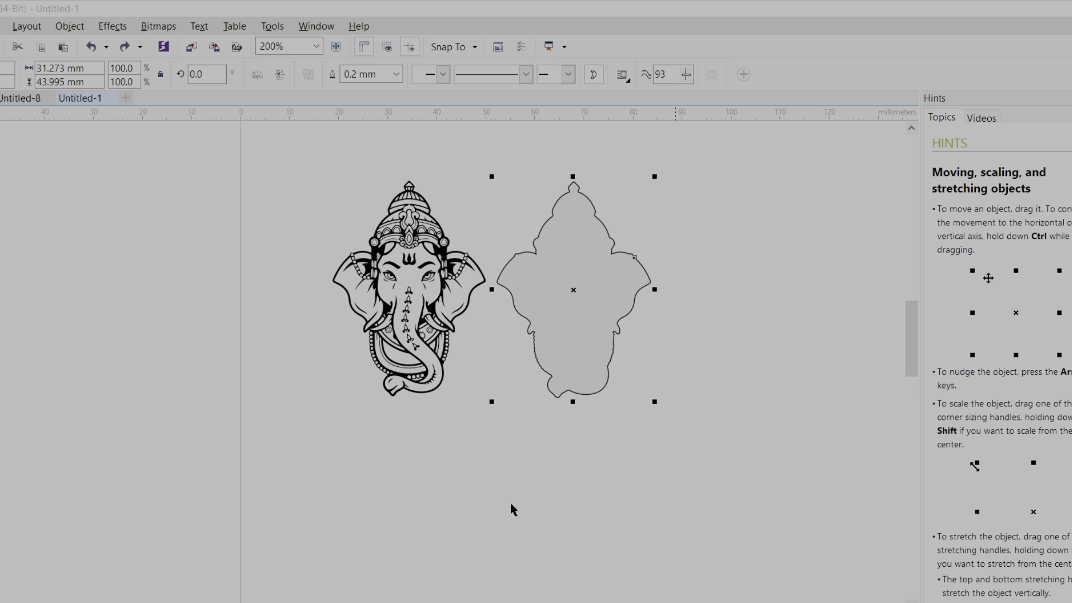
scroll(570, 179, "up", 1)
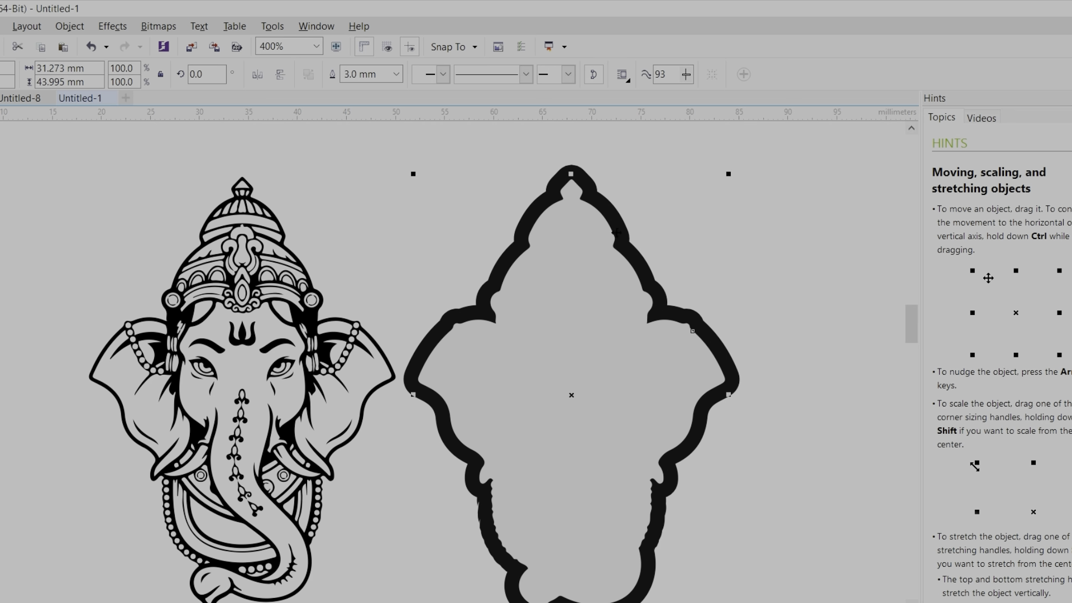
scroll(639, 395, "down", 1)
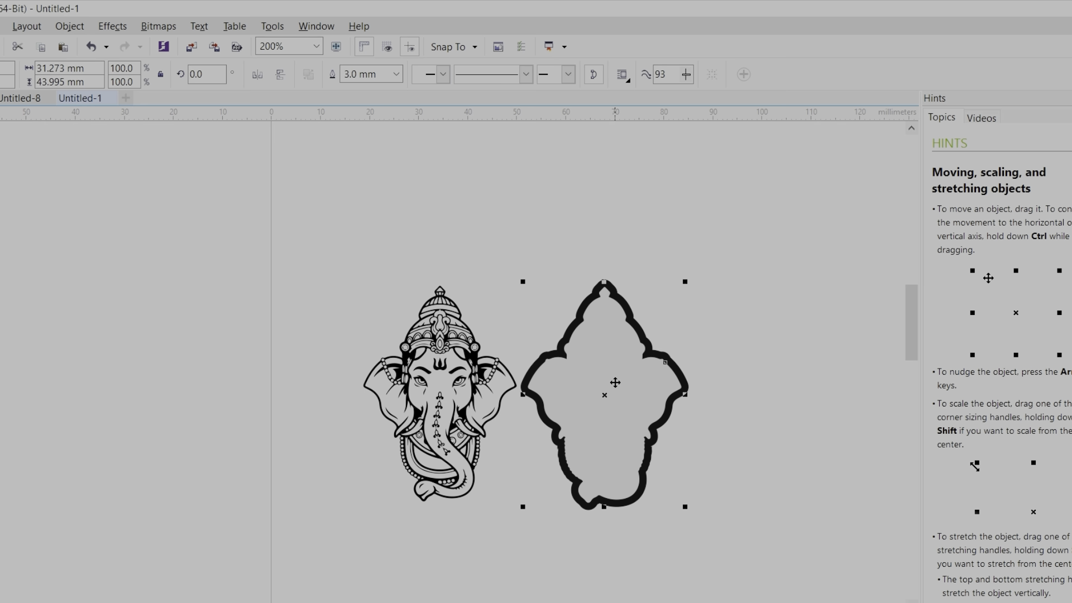
- Convert the boundary's 3.0 mm outline to an object, pull the filled silhouette out of it and delete the silhouette
key("ctrl+shift+q")
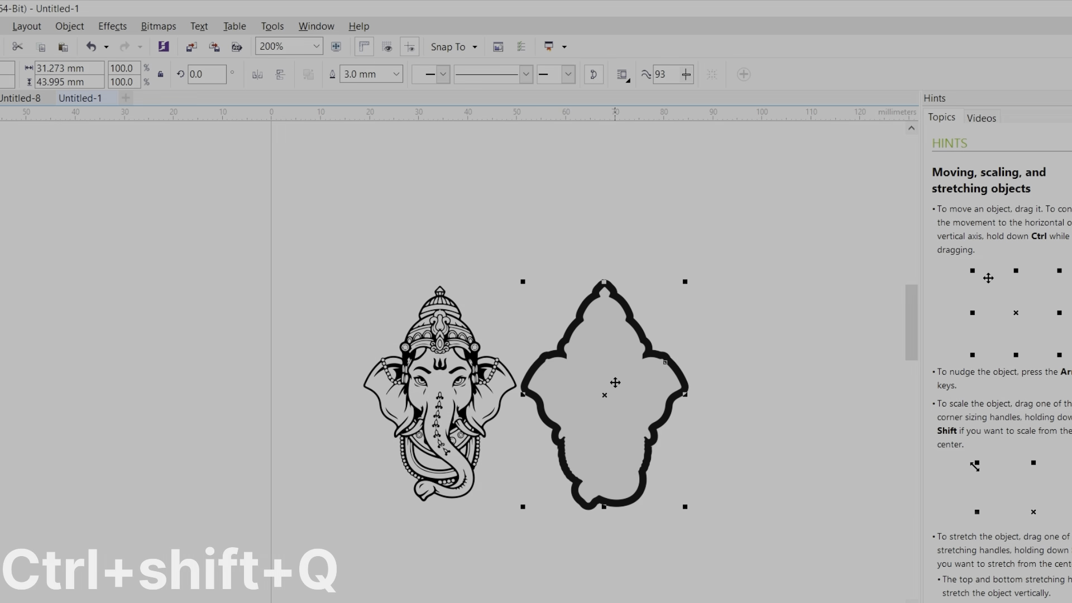
left_click(69, 26)
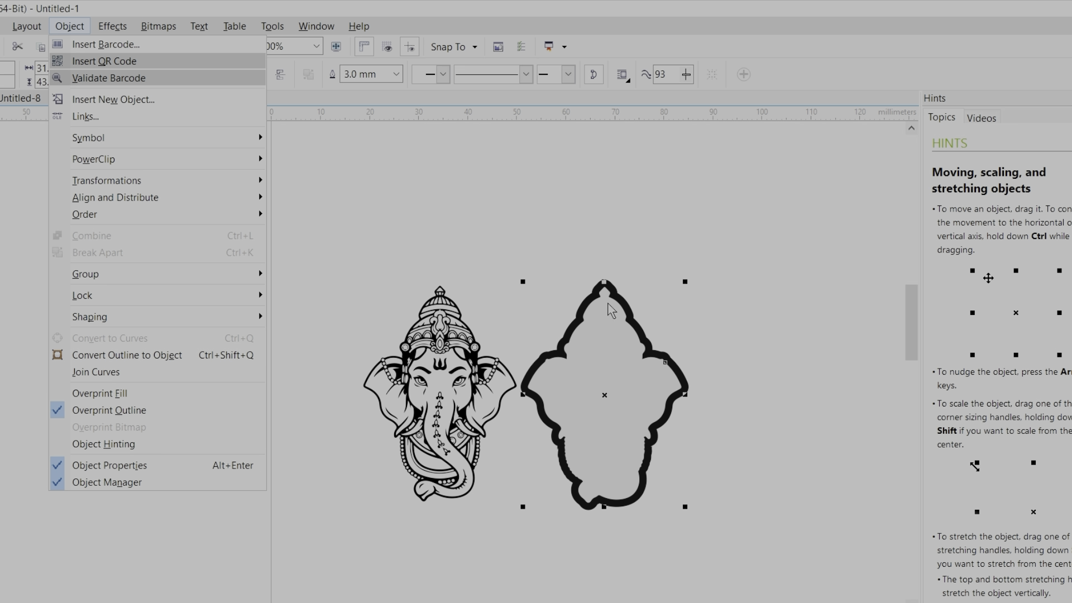
left_click(204, 356)
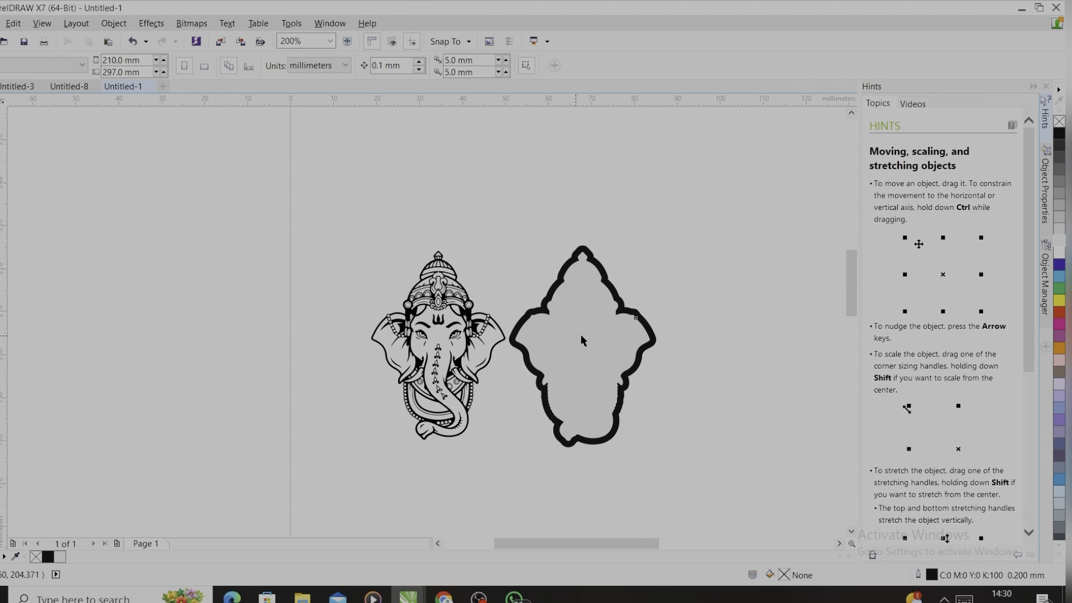
left_click_drag(580, 340, 730, 266)
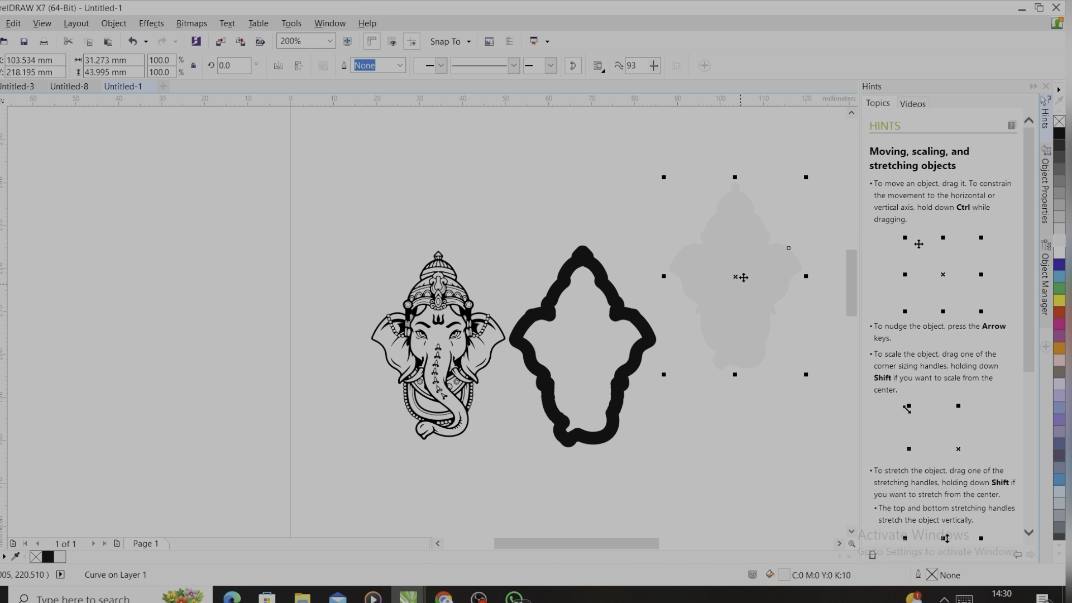
key("Delete")
- Give the converted outline shape a black outline and remove its fill
left_click_drag(583, 256, 599, 246)
right_click(1058, 133)
left_click(1059, 122)
- Examine the nodes along the hollow contour up close with the Shape tool
left_click(16, 110)
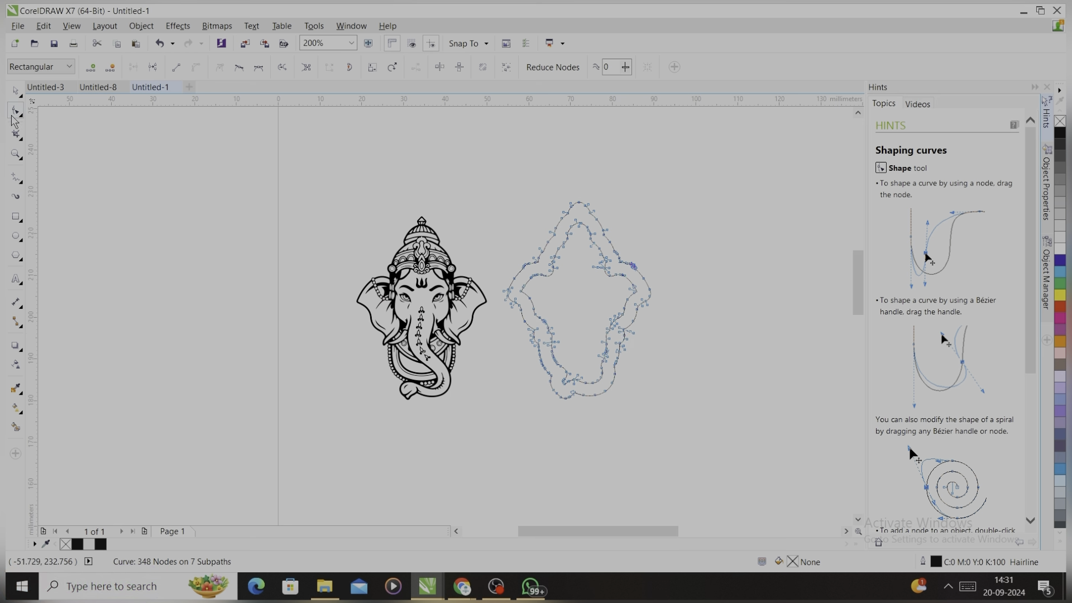
scroll(550, 279, "up", 2)
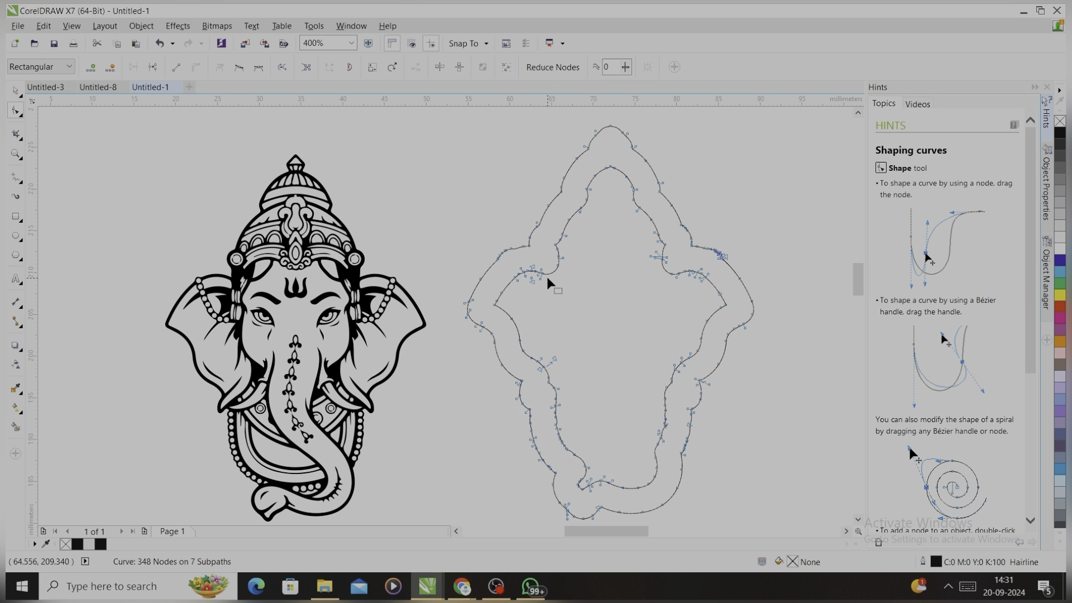
scroll(737, 249, "up", 2)
scroll(723, 258, "down", 2)
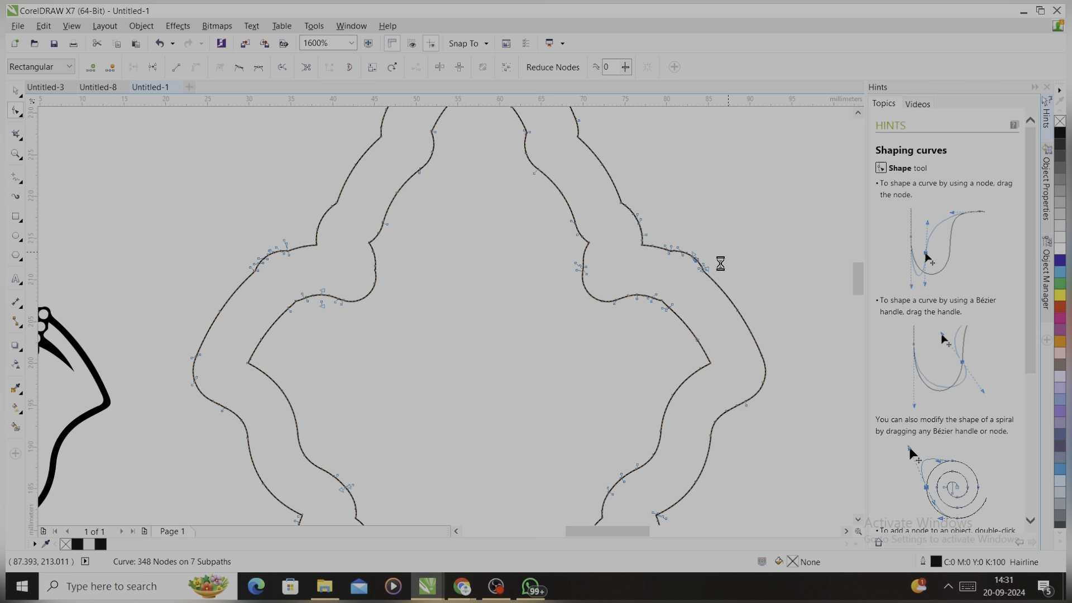
key("space")
scroll(706, 388, "down", 2)
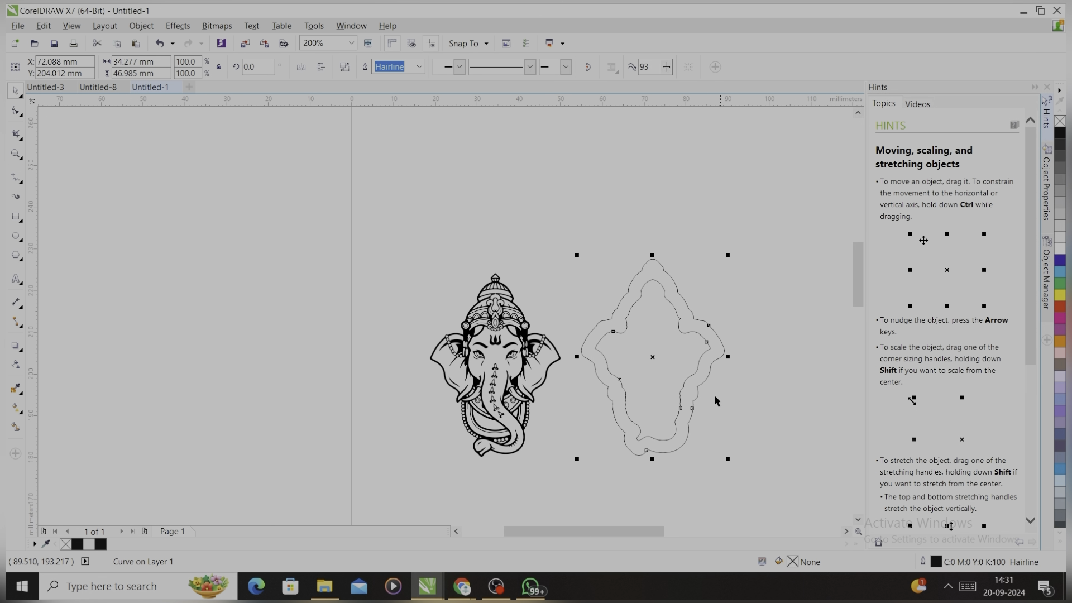
- Create a boundary around the double-line contour and move it to the left of the Ganesha head
left_click_drag(569, 246, 764, 478)
left_click(143, 26)
mouse_move(187, 273)
left_click(348, 360)
left_click_drag(652, 356, 328, 369)
- Delete the double-line contour and move the single outer boundary into its place on the right of the Ganesha head
left_click(646, 364)
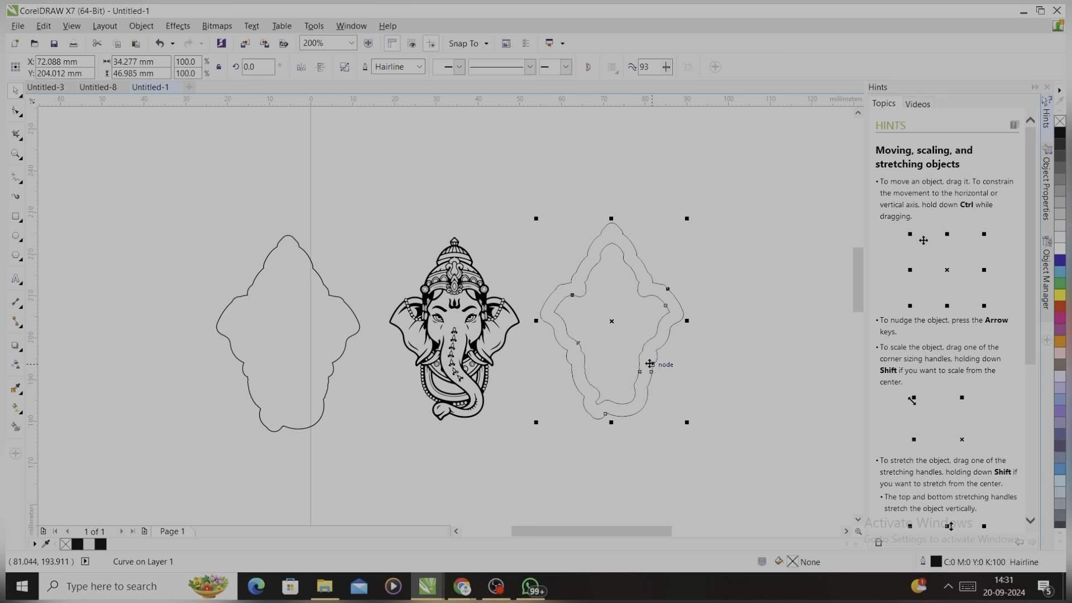
key("Delete")
left_click(319, 334)
left_click_drag(299, 335, 659, 319)
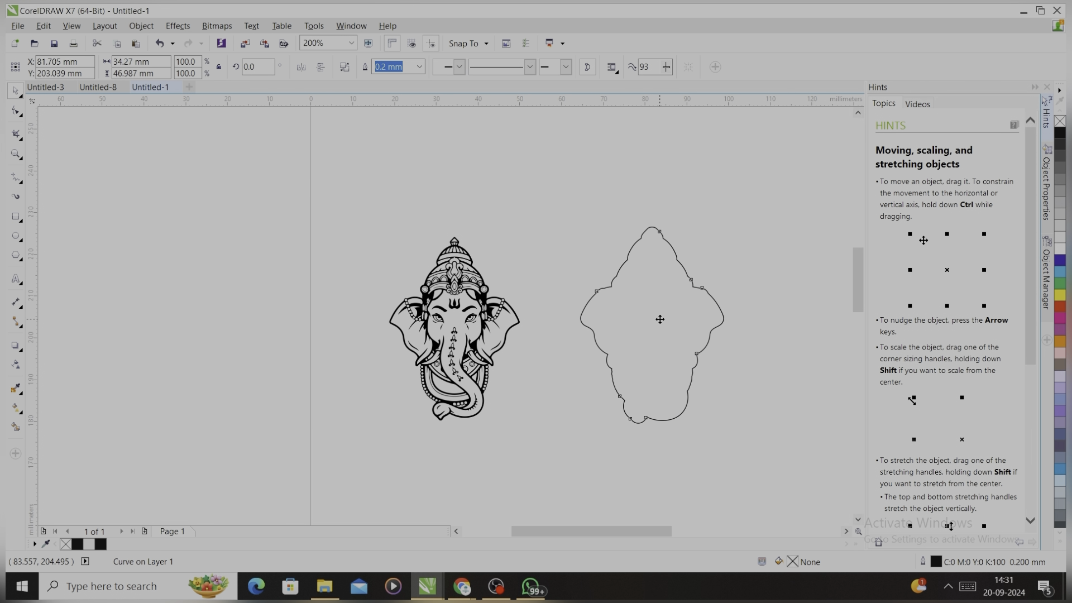
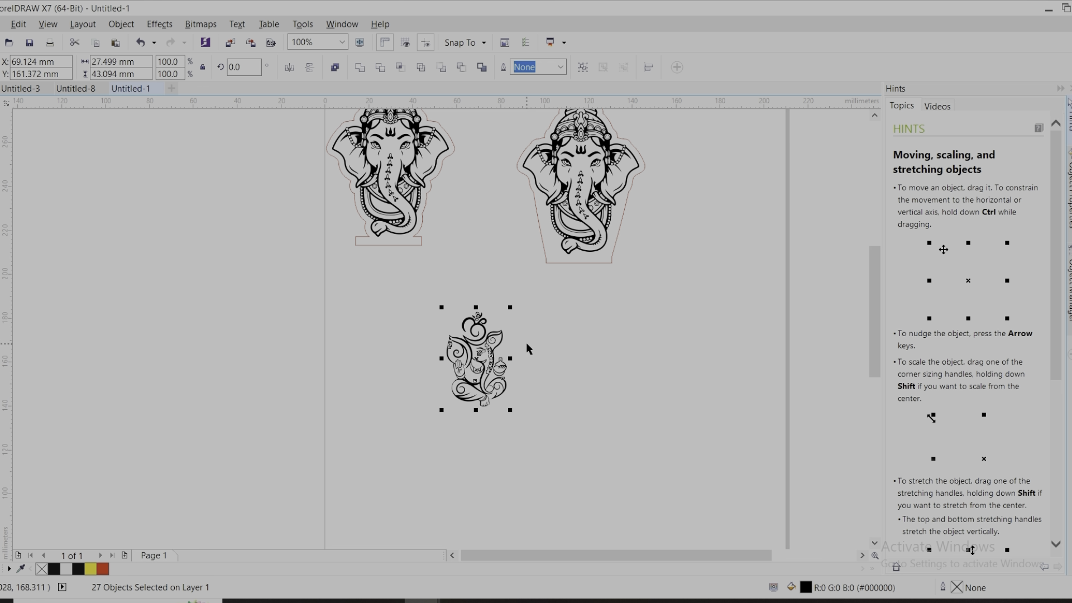
- Enlarge the seated Ganesha figure to about 33.5 × 52.6 mm and group its objects
left_click_drag(510, 410, 524, 431)
key("ctrl+g")
scroll(491, 386, "up", 1)
- Create a boundary outline around the seated Ganesha figure and move it to the right of the artwork
left_click(121, 24)
mouse_move(140, 283)
left_click(345, 375)
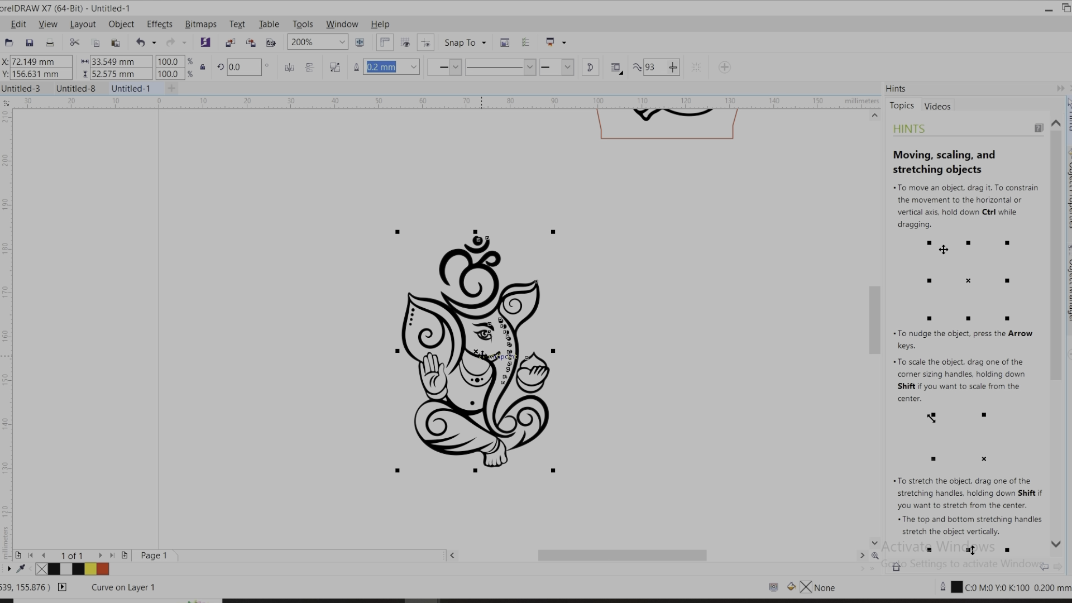
left_click_drag(481, 354, 711, 348)
left_click(629, 470)
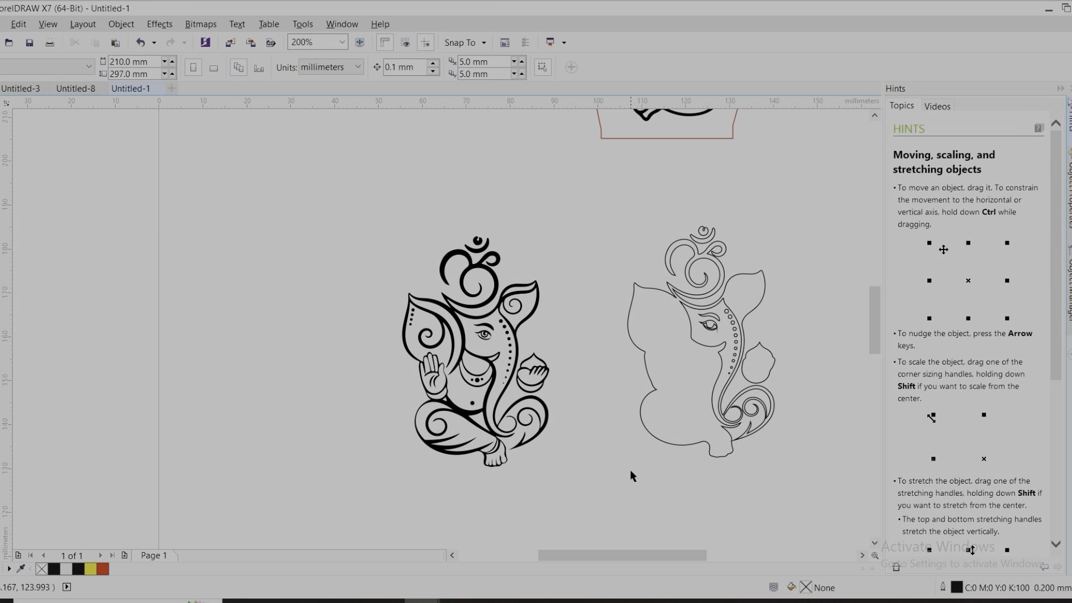
- Set the seated figure's boundary outline width to 3.0 mm
left_click(657, 393)
type("3")
key("Return")
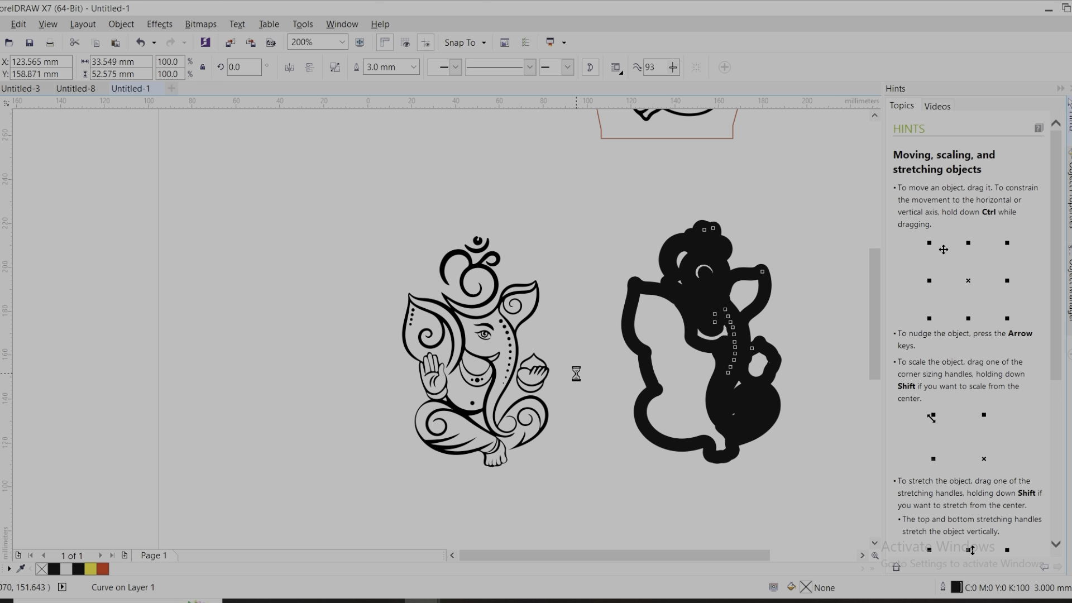
- Convert the seated figure's 3.0 mm boundary outline to an object
scroll(575, 373, "down", 1)
scroll(679, 350, "up", 1)
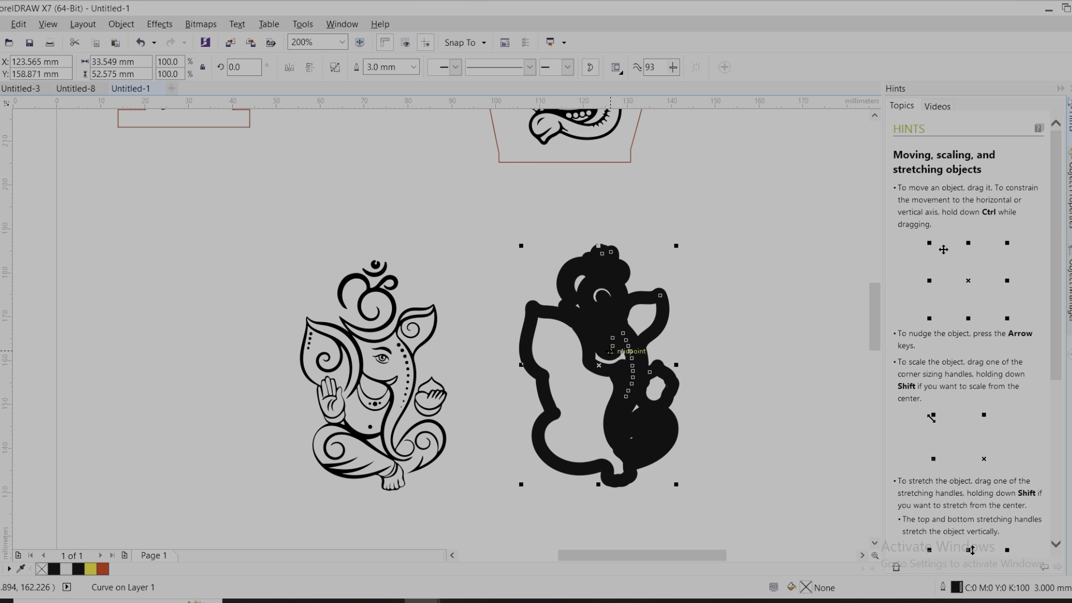
left_click(121, 24)
left_click(165, 317)
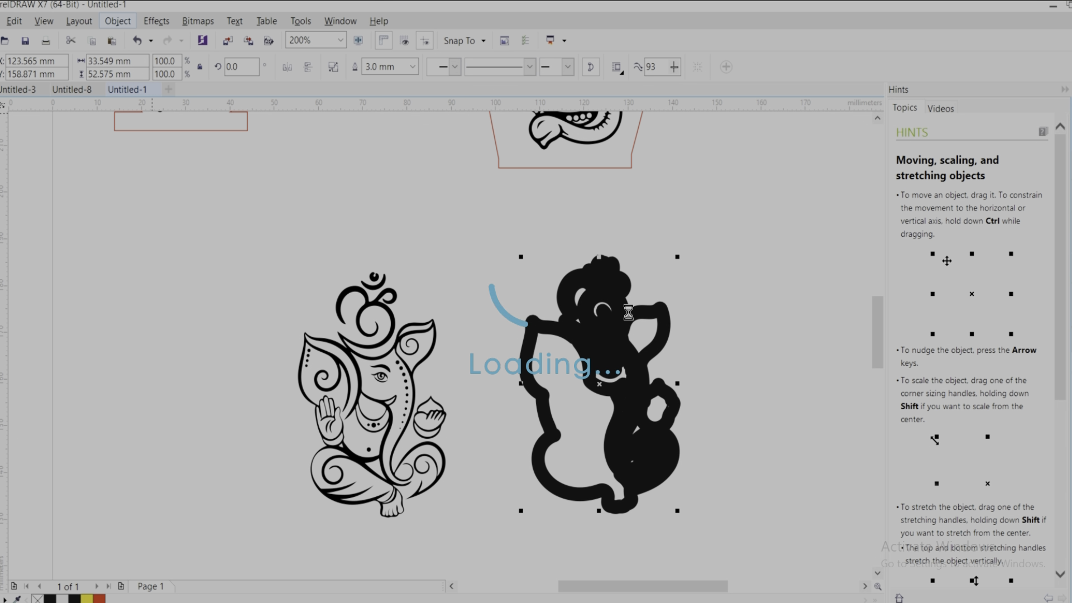
- Combine the original seated figure's objects into one curve, create a boundary around it, and move the boundary below the thick silhouette
left_click_drag(274, 215, 472, 505)
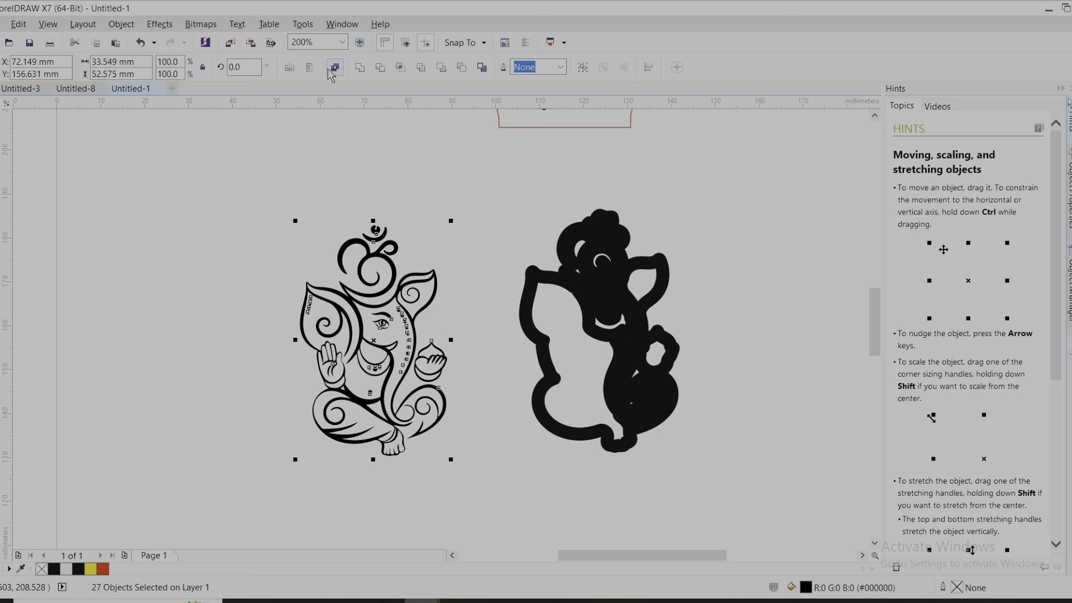
left_click(333, 69)
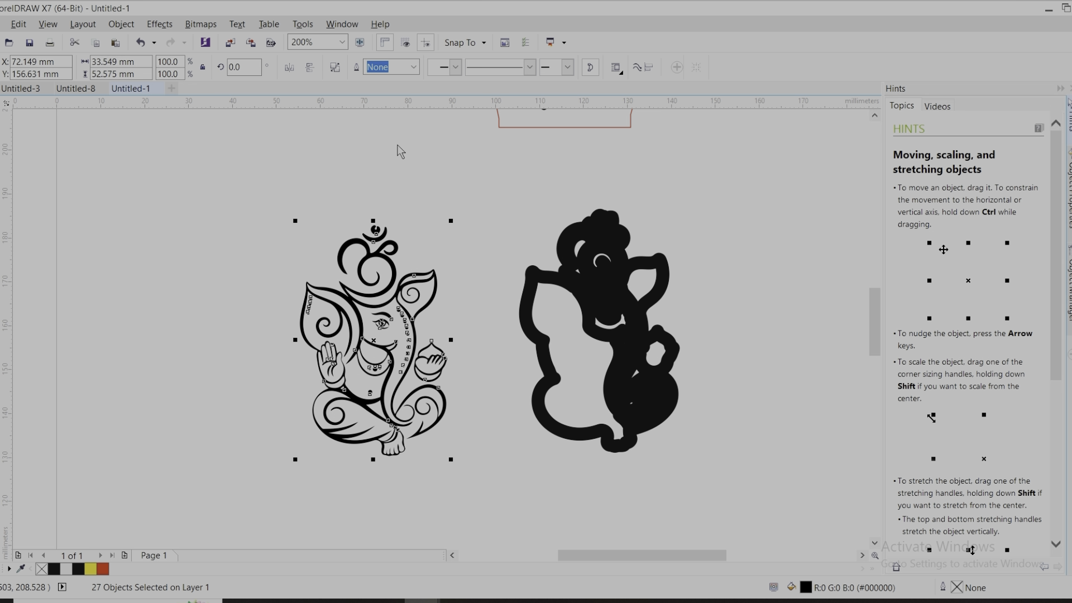
scroll(433, 324, "down", 1)
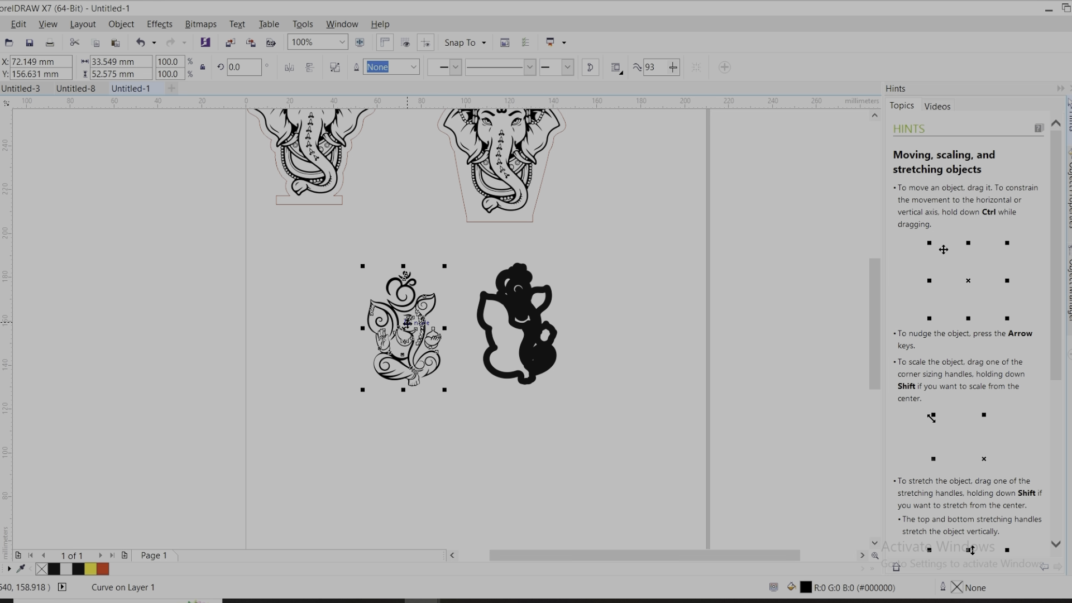
left_click(118, 24)
mouse_move(137, 283)
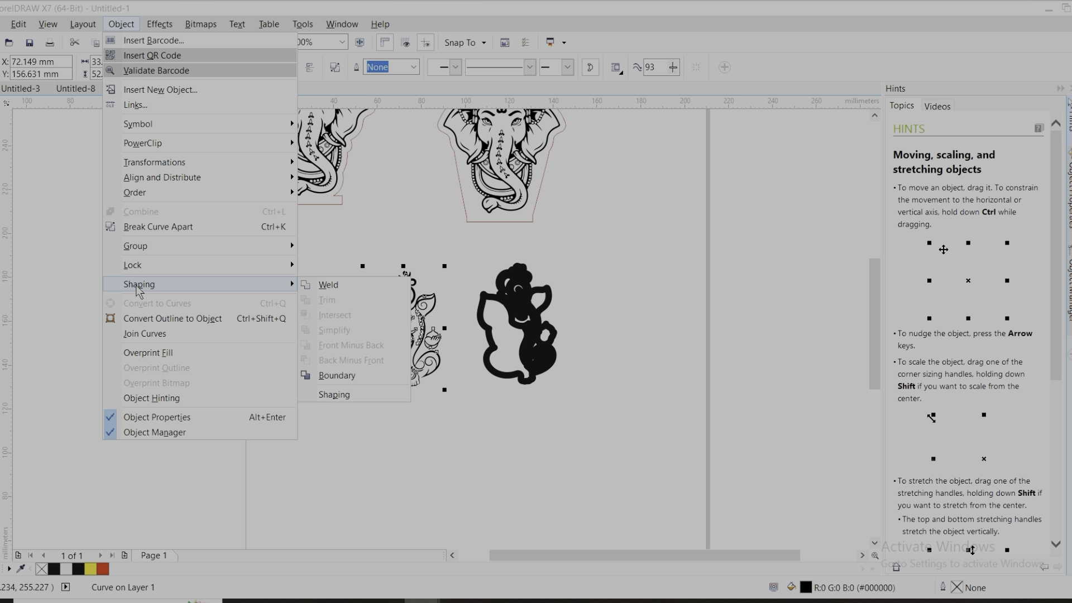
left_click(353, 382)
left_click_drag(403, 328, 567, 461)
- Try a 3.0 mm outline width on the lower boundary and undo it
scroll(564, 461, "up", 1)
left_click(413, 67)
left_click(386, 204)
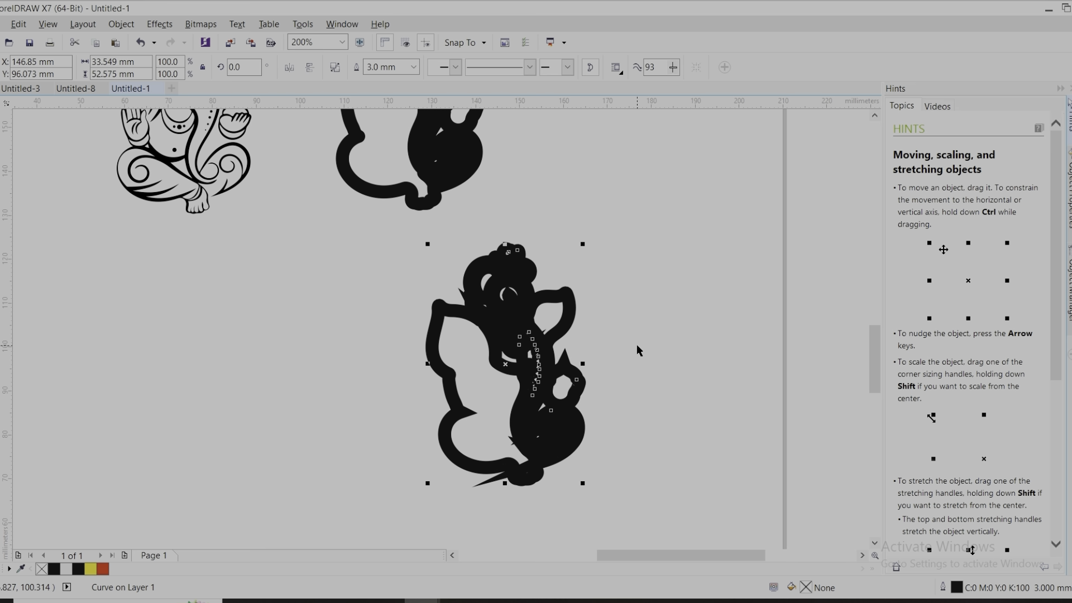
key("ctrl+z")
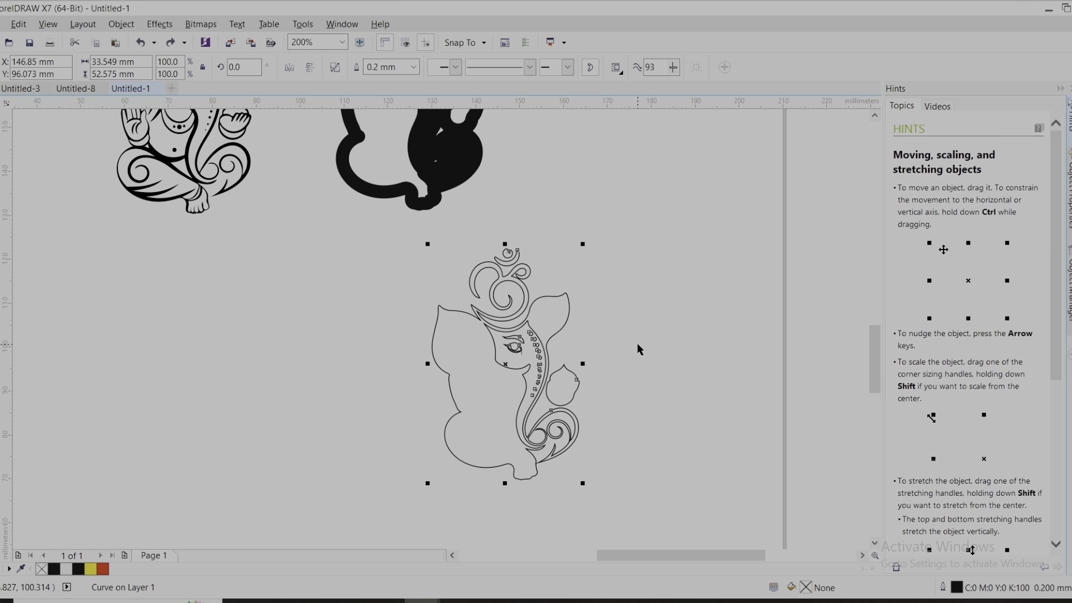
- Give the lower boundary an outline with rounded corners and a 3.0 mm width, and convert that outline to an object
key("F12")
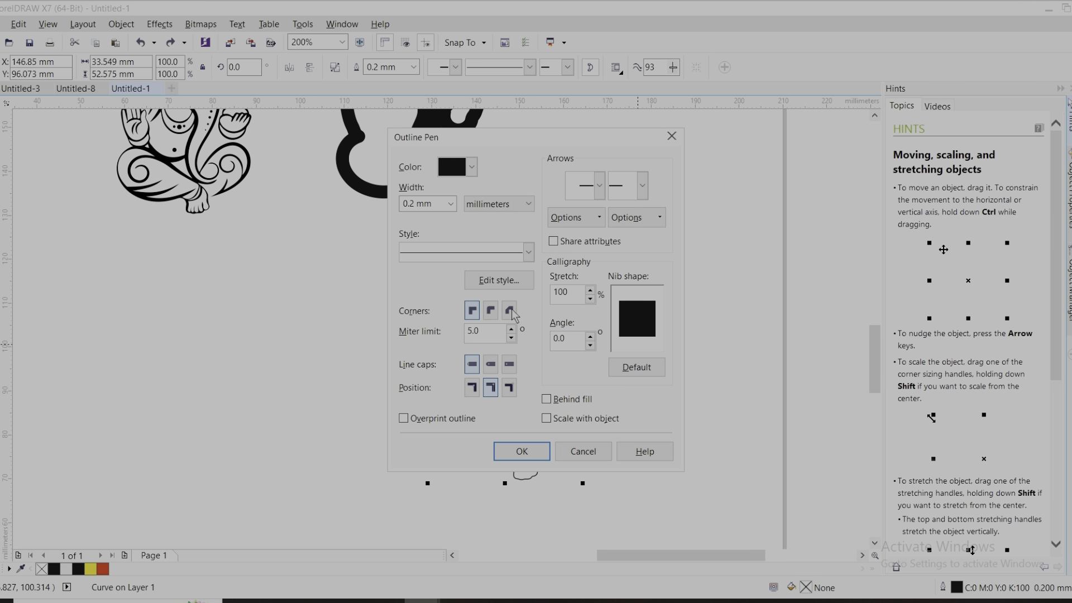
left_click(490, 310)
left_click(450, 204)
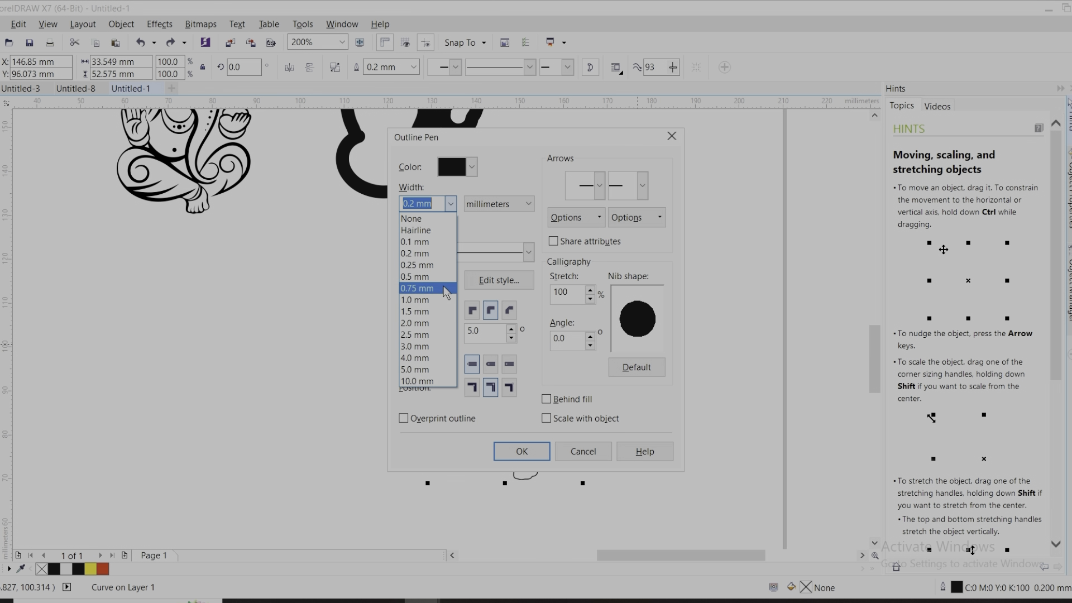
left_click(418, 346)
left_click(520, 449)
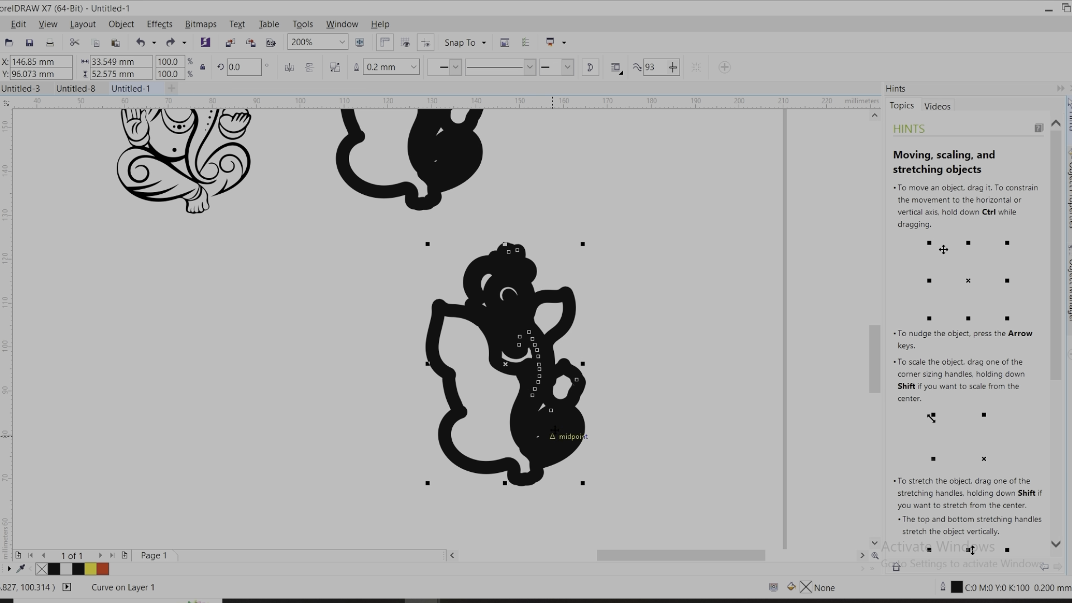
scroll(451, 282, "up", 1)
scroll(476, 315, "down", 1)
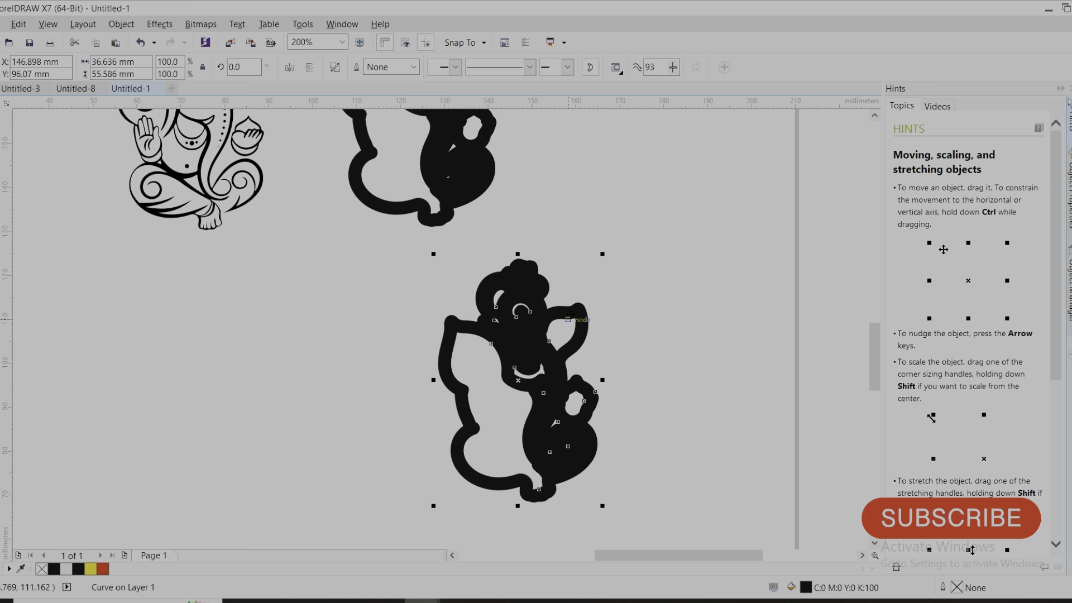
left_click(590, 296)
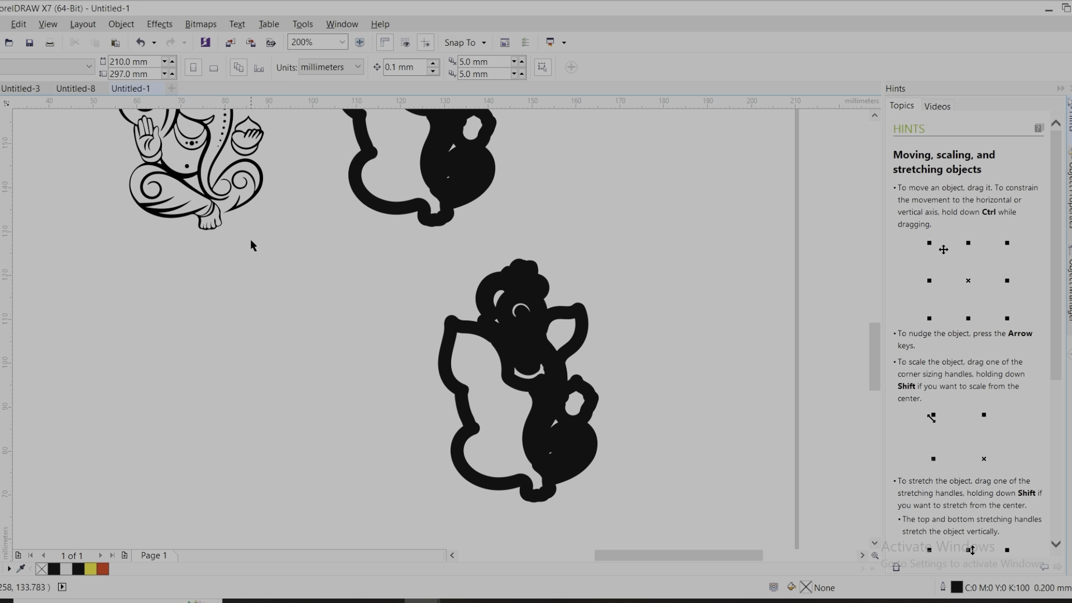
- Remove the fill from the two thick silhouettes and give them thin black outlines
scroll(210, 198, "down", 3)
scroll(210, 198, "up", 2)
scroll(328, 326, "up", 2)
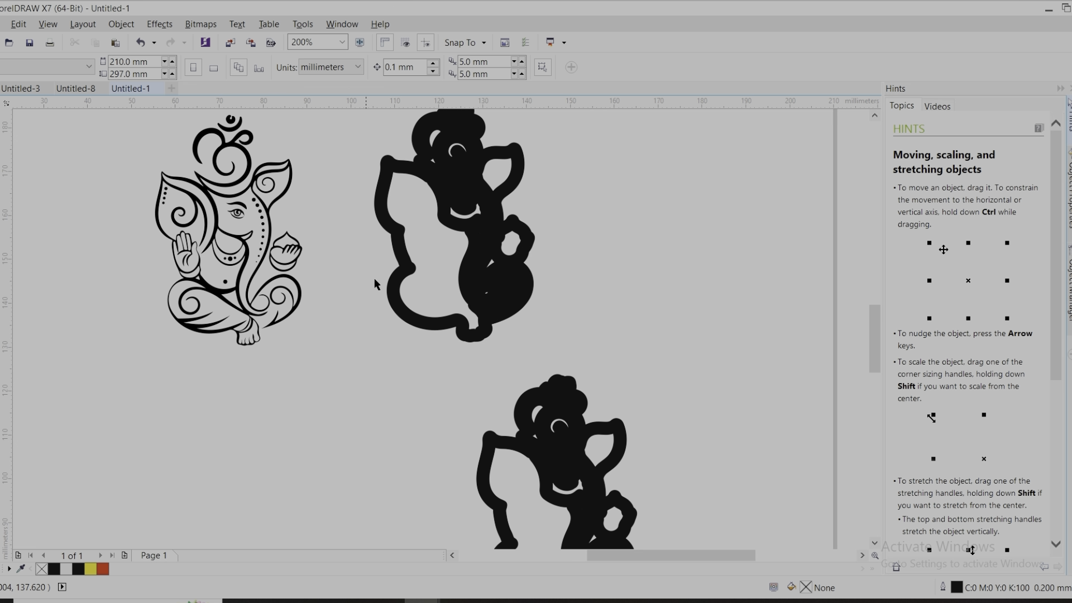
scroll(469, 295, "down", 2)
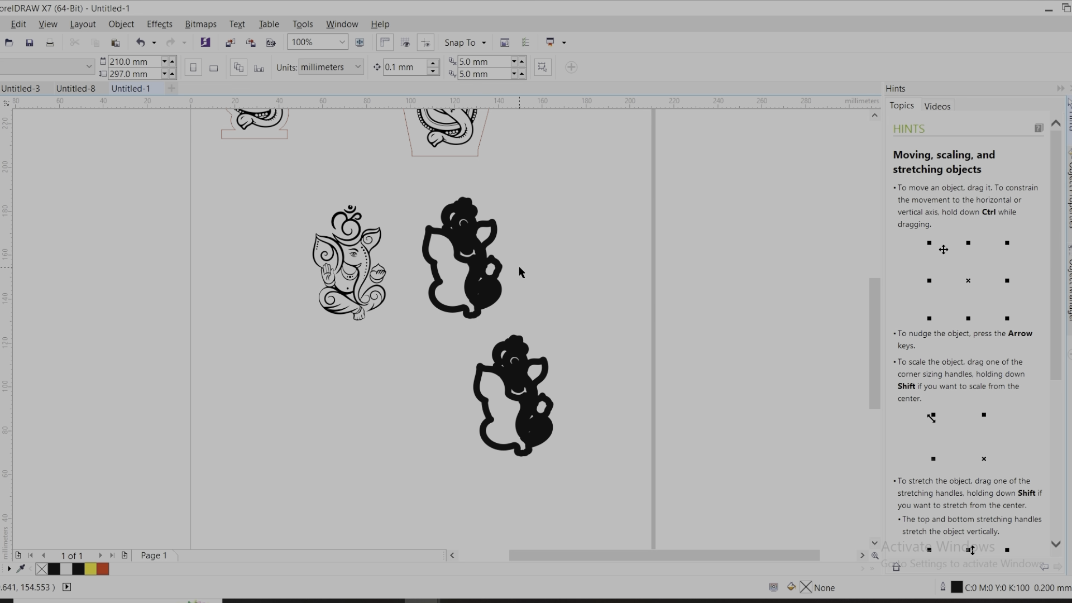
scroll(510, 339, "up", 2)
scroll(435, 279, "down", 2)
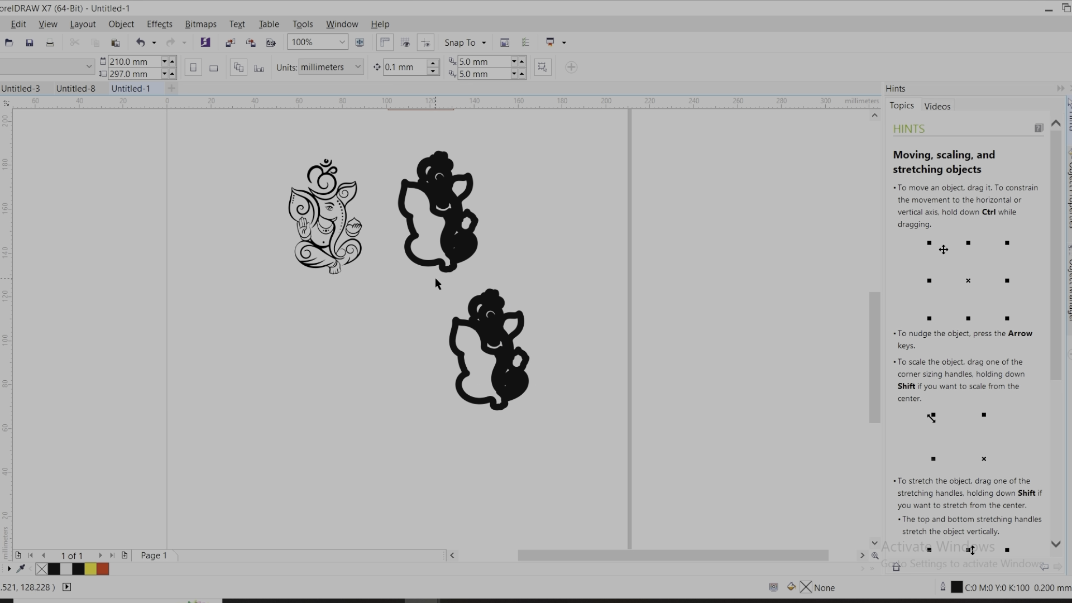
left_click_drag(437, 283, 582, 431)
left_click(41, 569)
right_click(53, 568)
- Move the single outer boundary out to the page's right edge and delete the two double-line contours
scroll(495, 388, "down", 1)
left_click_drag(485, 296, 585, 301)
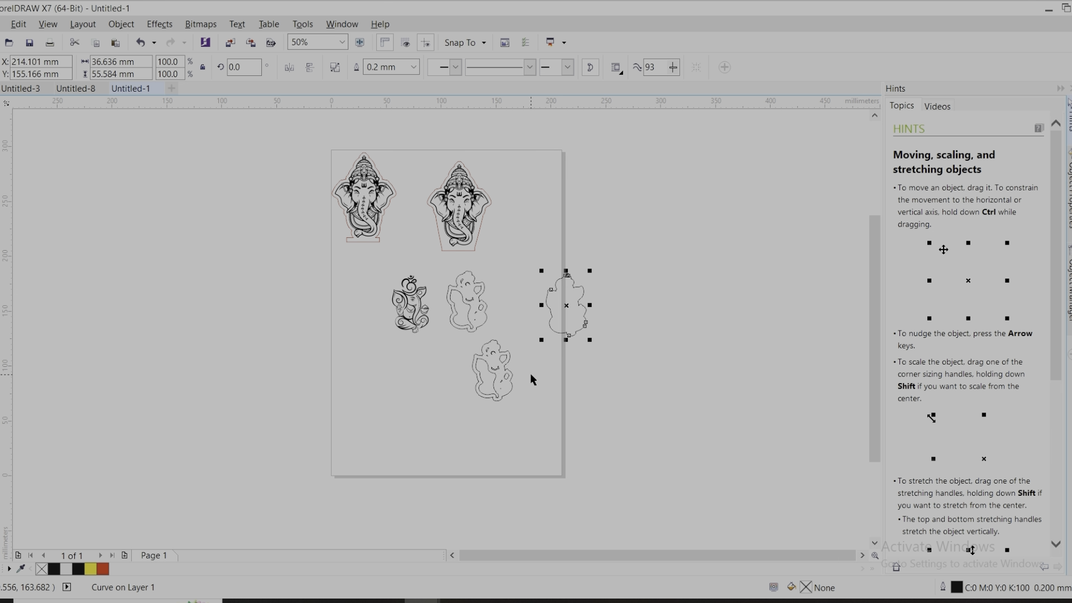
scroll(530, 373, "up", 1)
left_click(436, 238)
left_click(437, 248)
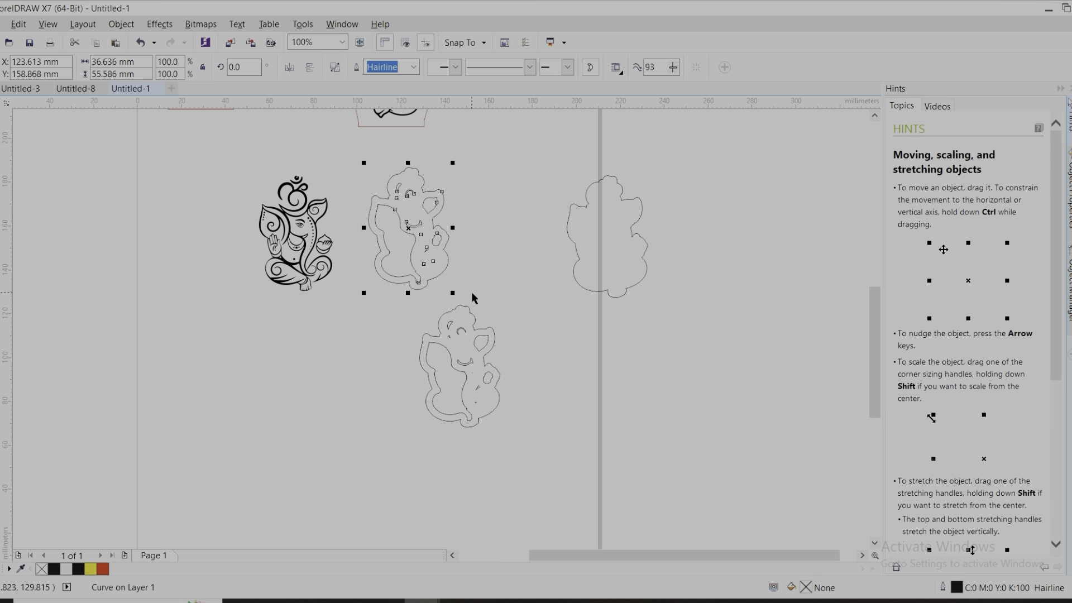
left_click_drag(436, 249, 476, 330)
key("Delete")
- Center the outer boundary and the seated Ganesha on the page so that they overlap
left_click(581, 259)
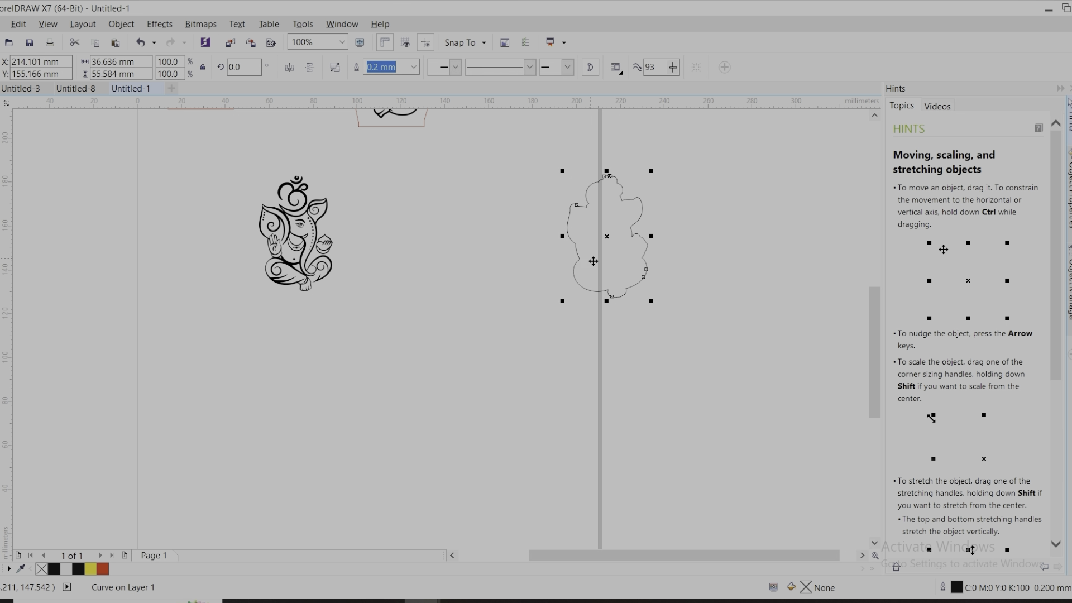
key("p")
left_click(313, 245)
key("p")
- Enlarge the Ganesha together with its boundary to about 51.9 × 78.8 mm and color the boundary line red
left_click_drag(296, 162, 463, 346)
left_click_drag(411, 315, 445, 367)
left_click(502, 313)
left_click(439, 313)
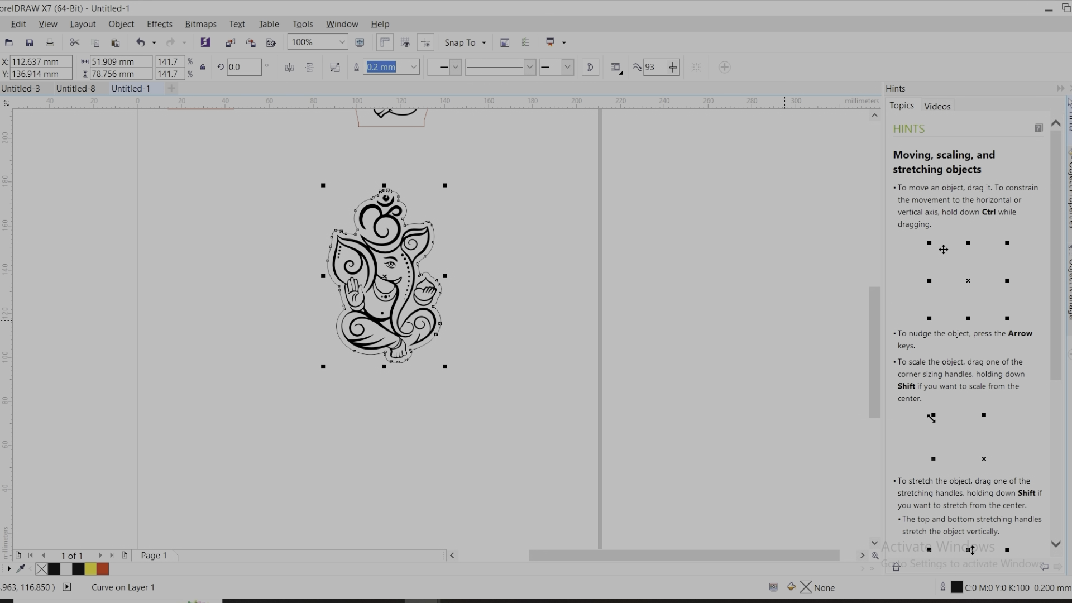
left_click(709, 353)
scroll(367, 219, "up", 2)
scroll(464, 190, "down", 1)
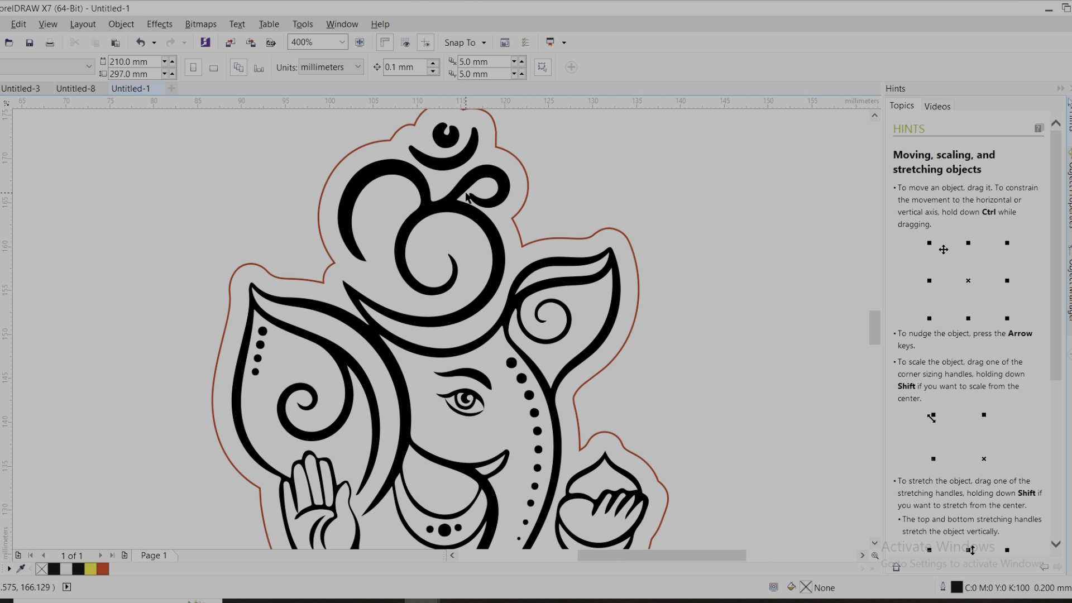
scroll(489, 370, "up", 1)
scroll(447, 334, "down", 1)
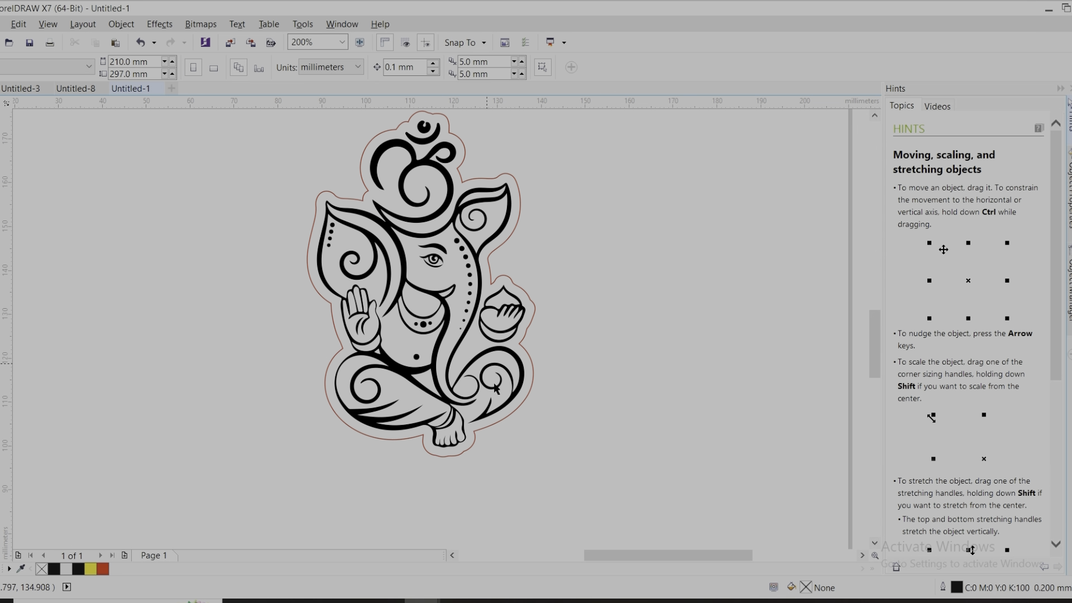
- Draw a base rectangle about 38.6 × 8.2 mm across the figure's foot, and undo the trial rounding of its corners
key("F6")
left_click_drag(351, 432, 520, 468)
key("F10")
left_click_drag(350, 433, 357, 433)
key("ctrl+z")
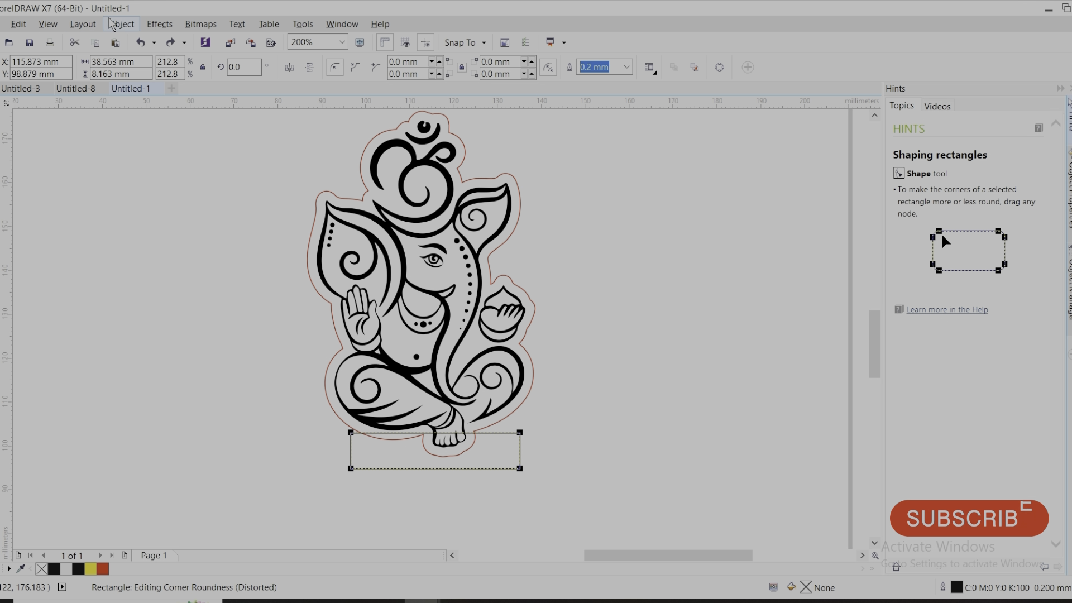
- Convert the base rectangle to curves and pull its upper left part out to the red boundary beside the knee
left_click(121, 24)
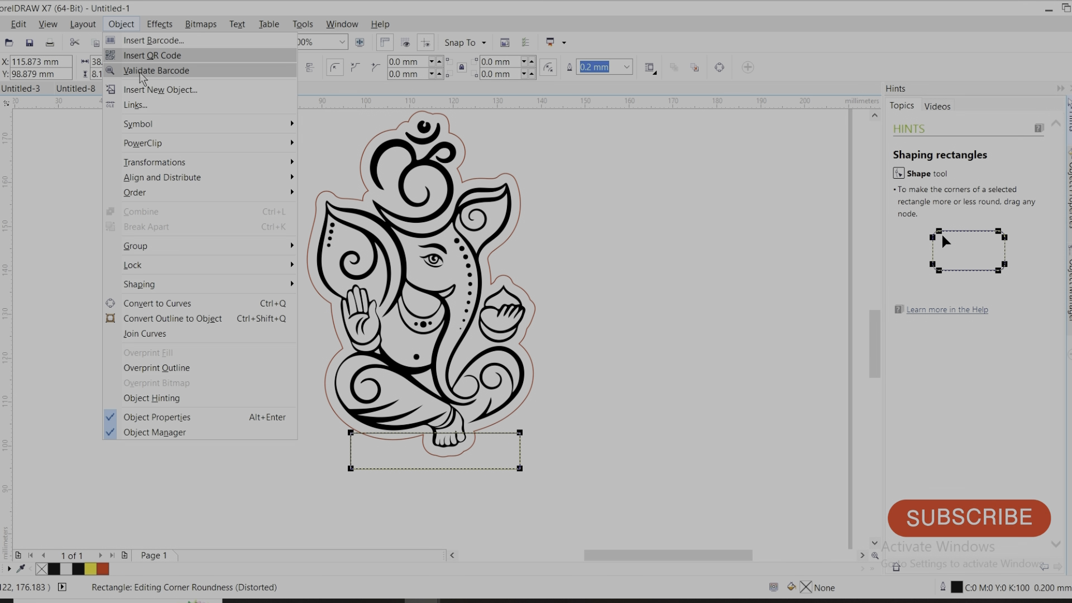
left_click(164, 303)
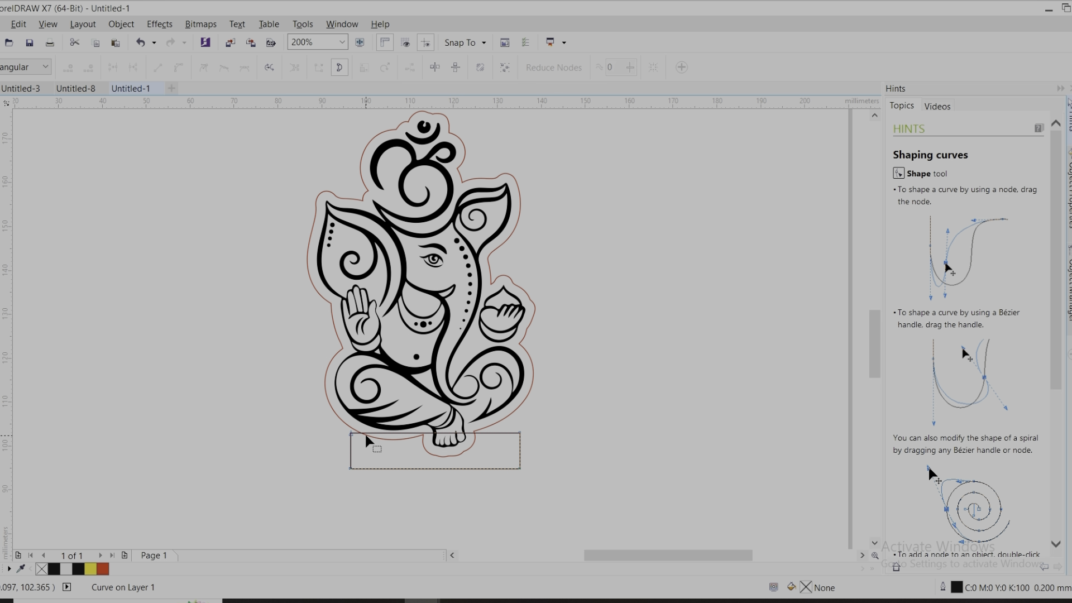
left_click_drag(369, 434, 325, 369)
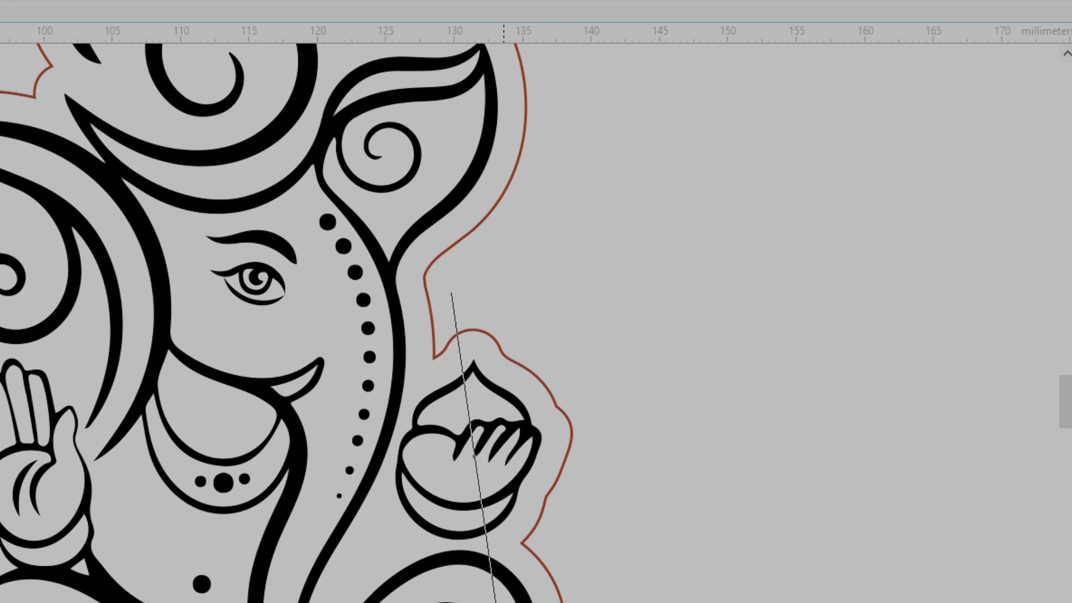
- Try freehand bridging lines around the hand holding the sweet, and undo them
left_click(515, 543)
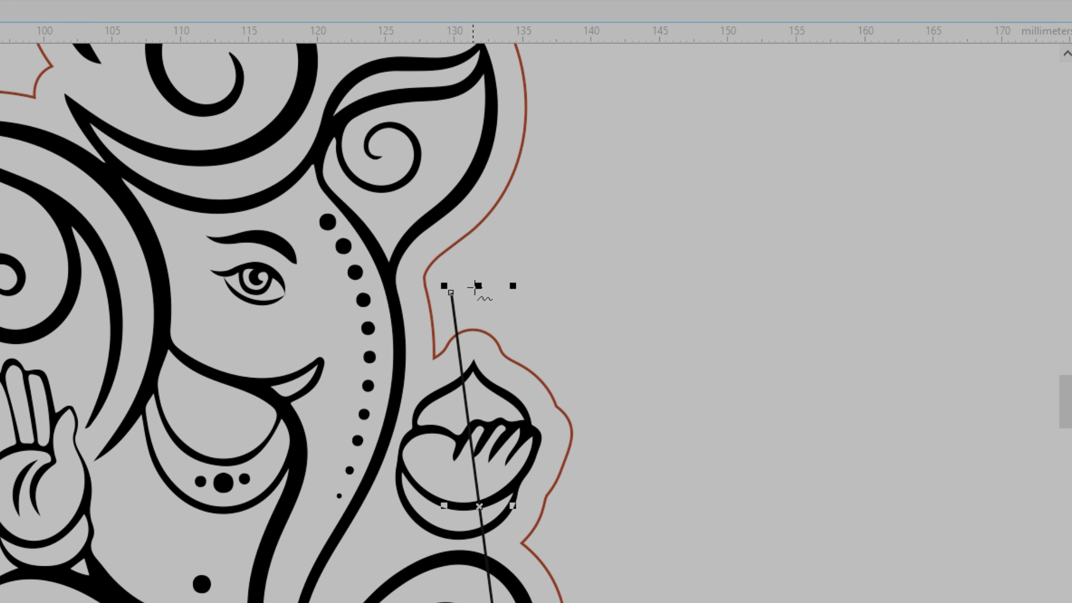
mouse_move(478, 286)
left_mouse_down()
mouse_move(483, 335)
mouse_move(565, 338)
left_mouse_up()
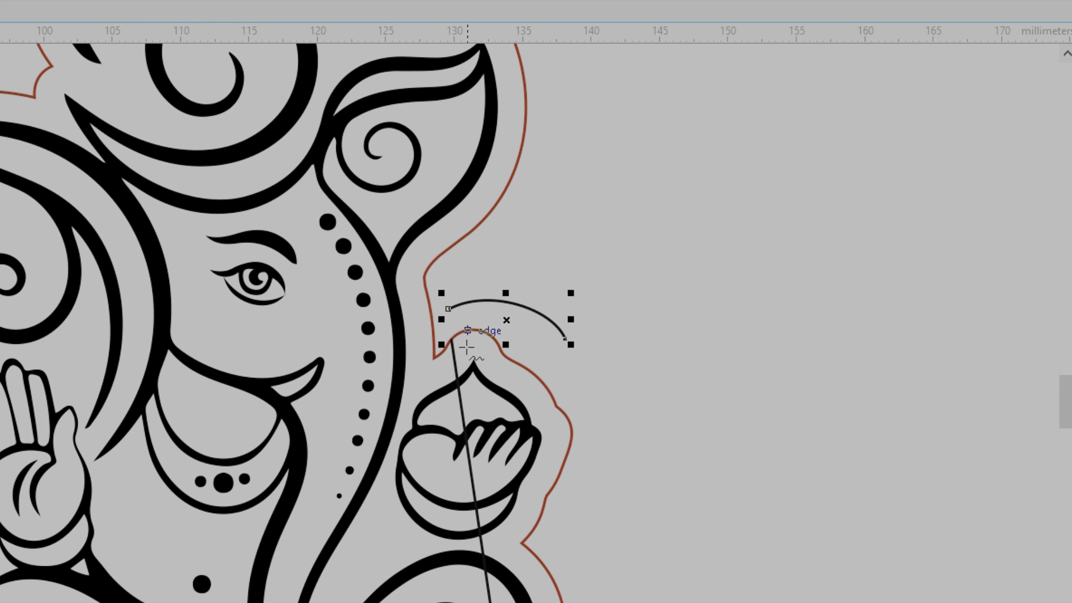
left_click_drag(476, 226, 463, 319)
key("ctrl+z")
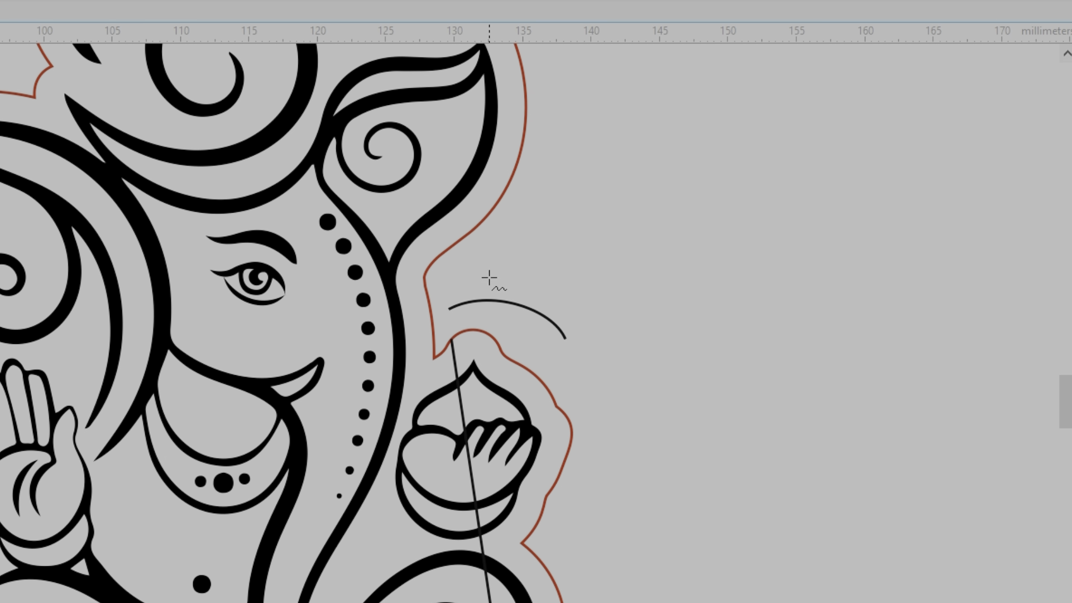
key("ctrl+z")
key("ctrl+z")
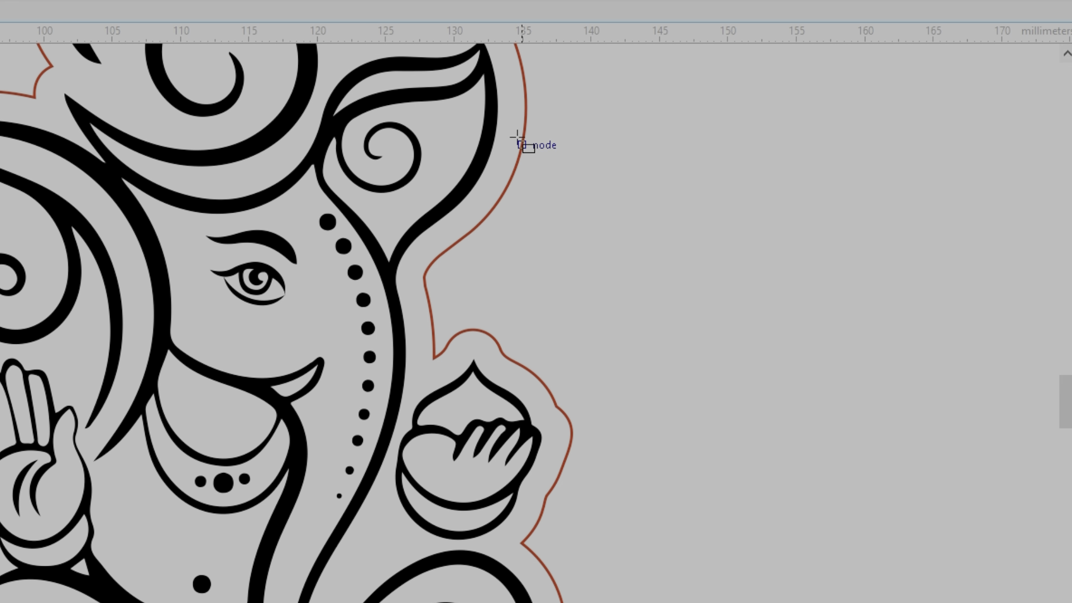
- Draw a rectangle about 5 × 18 mm between the right ear's boundary and the raised sweet, and convert it to curves
left_click_drag(524, 128, 459, 375)
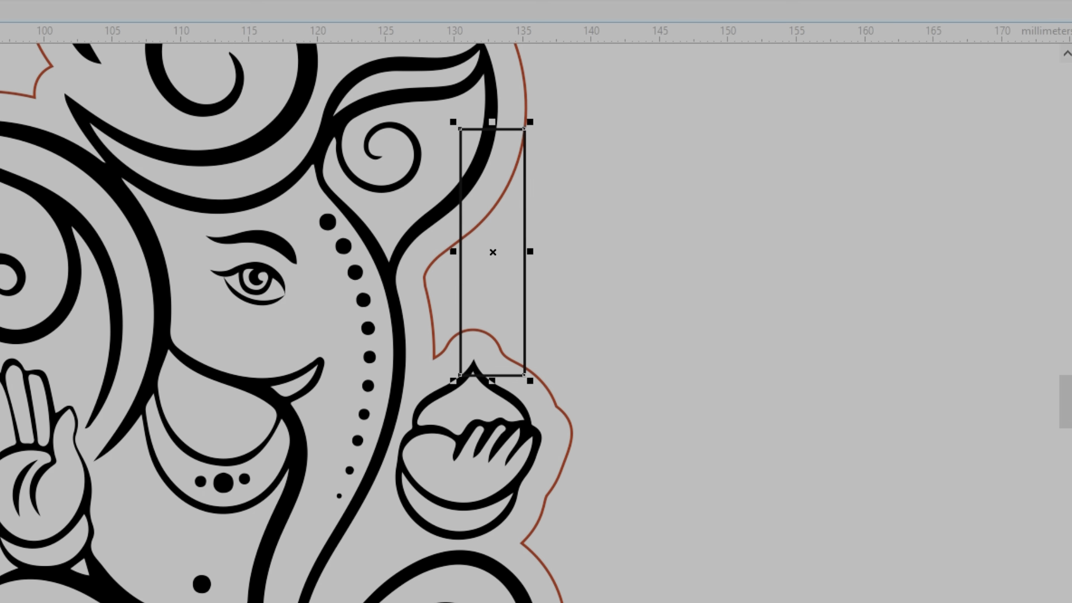
left_click(0, 0)
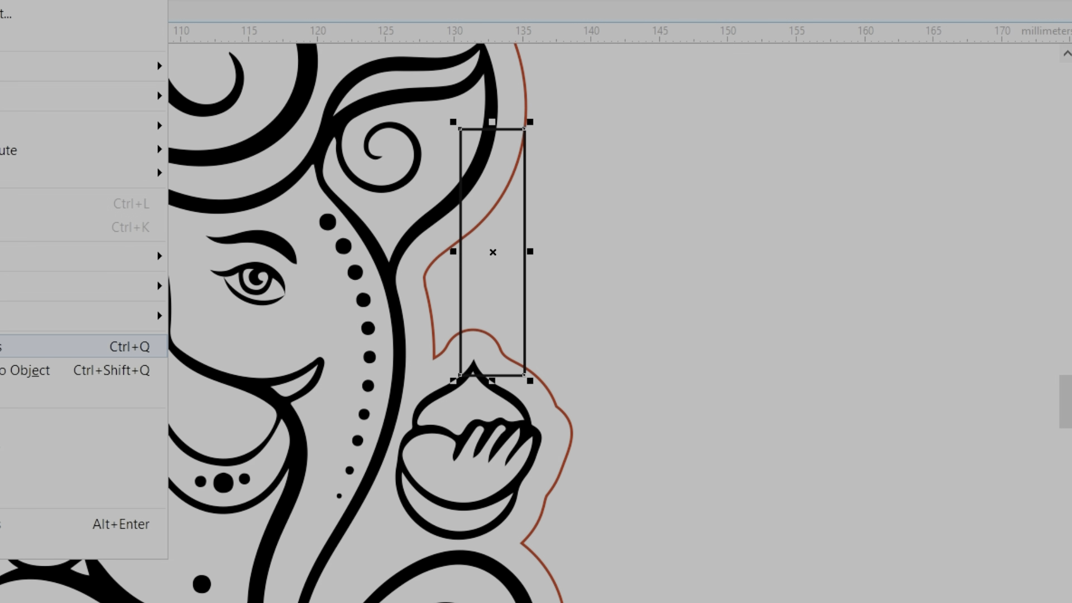
left_click(5, 346)
key("F10")
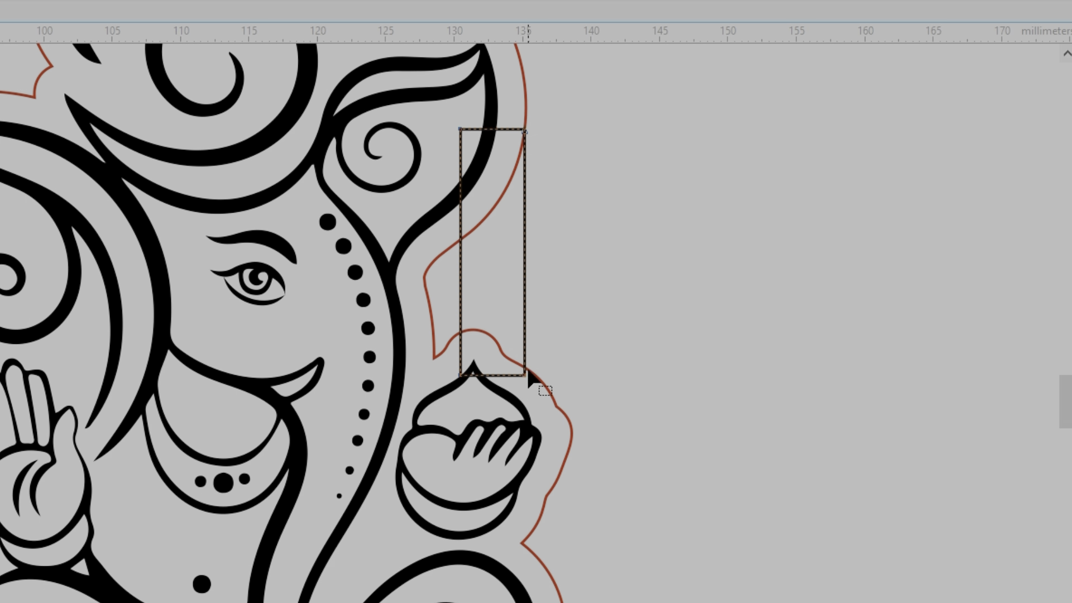
- Move the rectangle's lower right node onto the boundary above the sweet and shift both left nodes inside the figure
left_click_drag(521, 370, 489, 356)
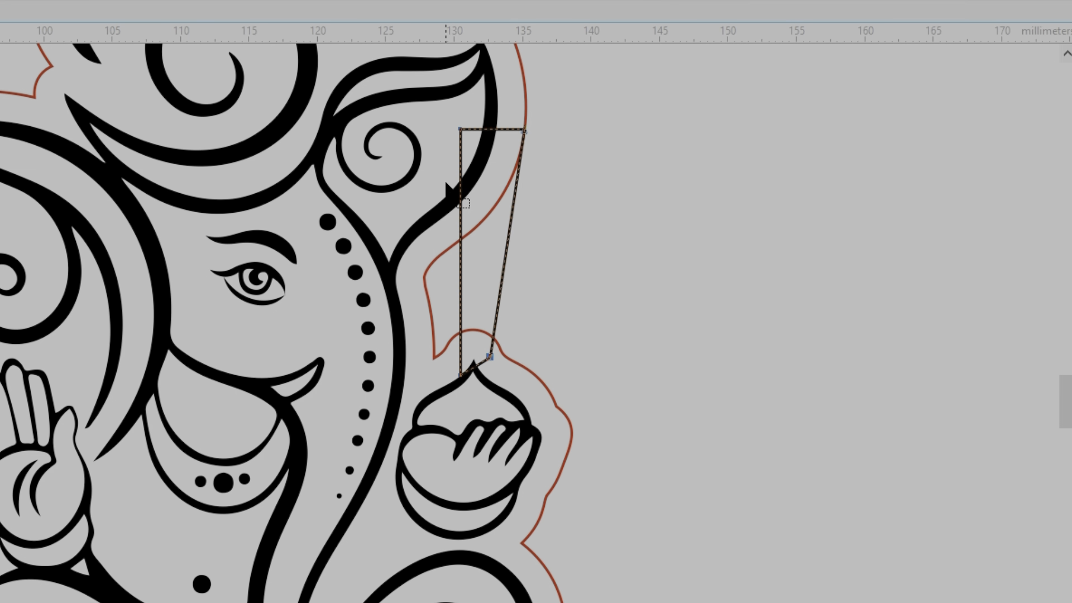
left_click_drag(460, 129, 389, 128)
left_click_drag(461, 375, 392, 366)
scroll(474, 335, "down", 3)
scroll(475, 339, "up", 3)
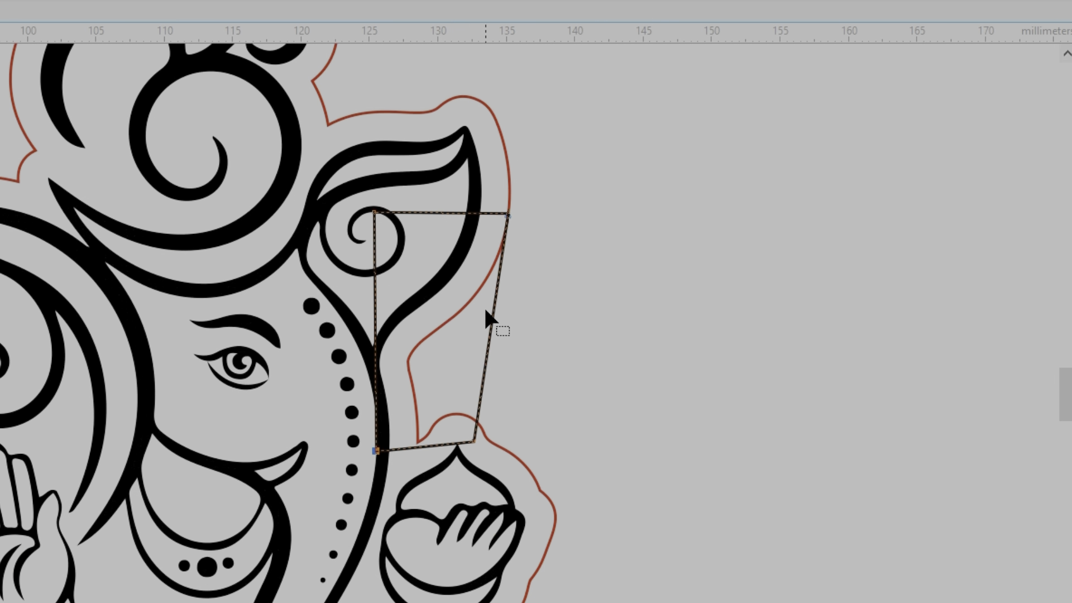
- Weld the bridging shape beside the right ear and the base shape into the seated figure's red boundary
left_click(507, 214)
key("Delete")
scroll(694, 283, "down", 2)
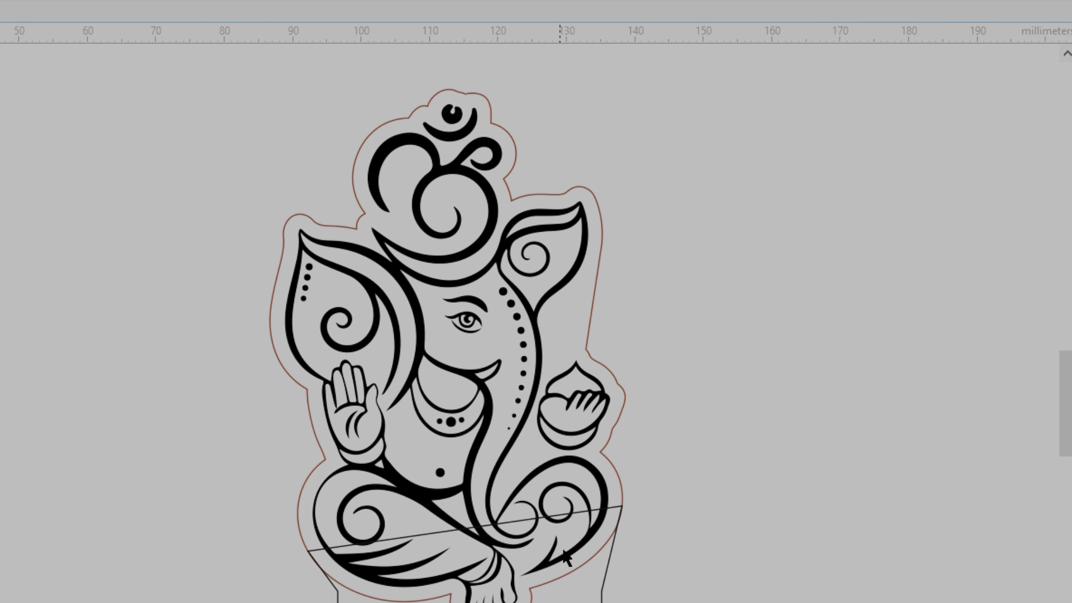
left_click(587, 600)
left_click(587, 342, "shift")
left_click(279, 4)
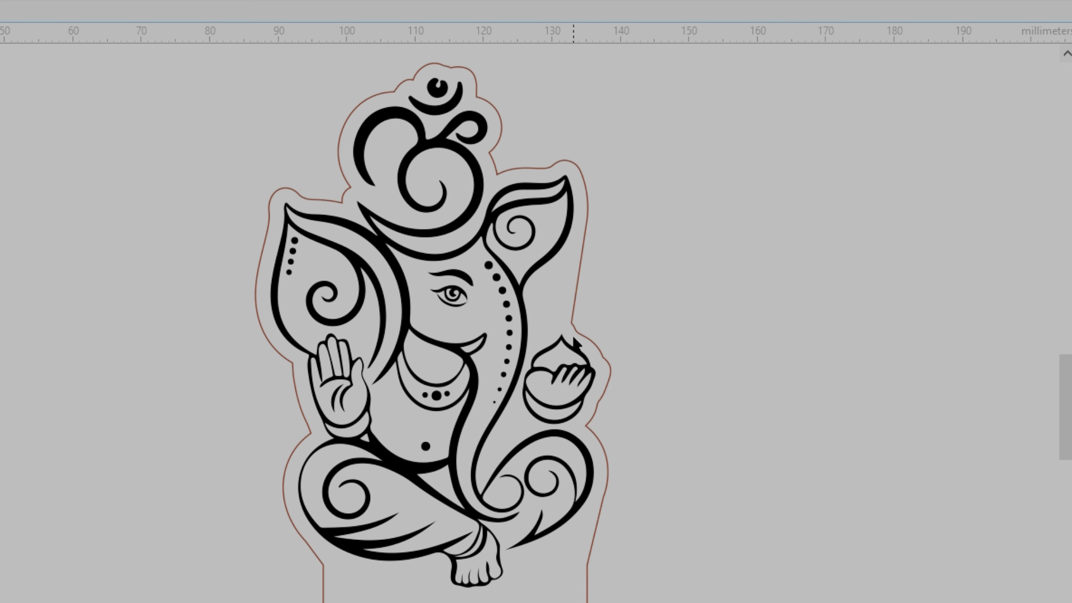
- Undo the welding of the base and of the ear bridging shape
key("ctrl+z")
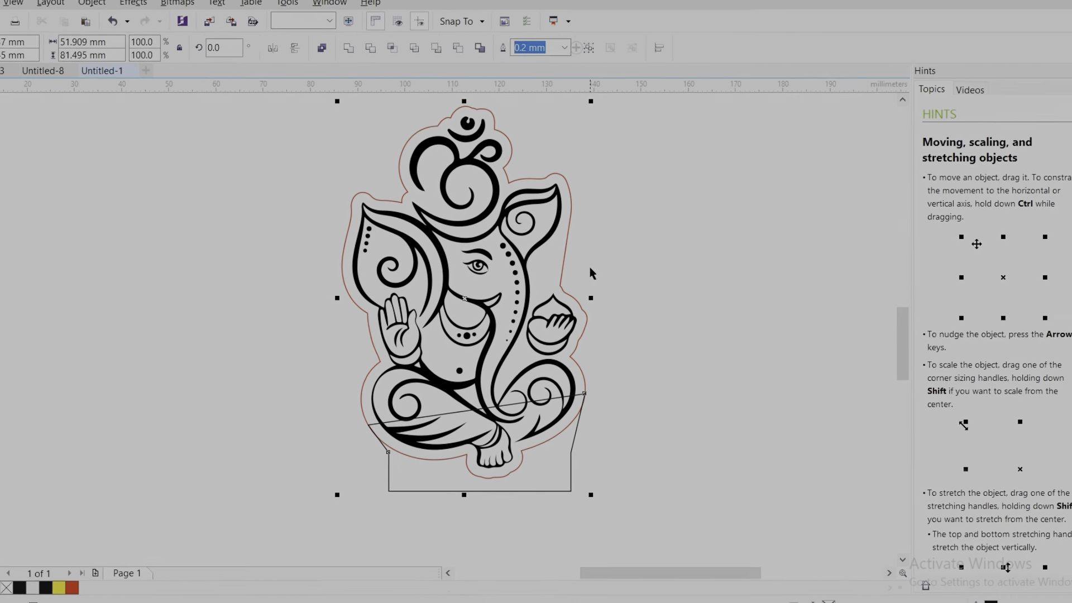
key("ctrl+z")
left_click(559, 261)
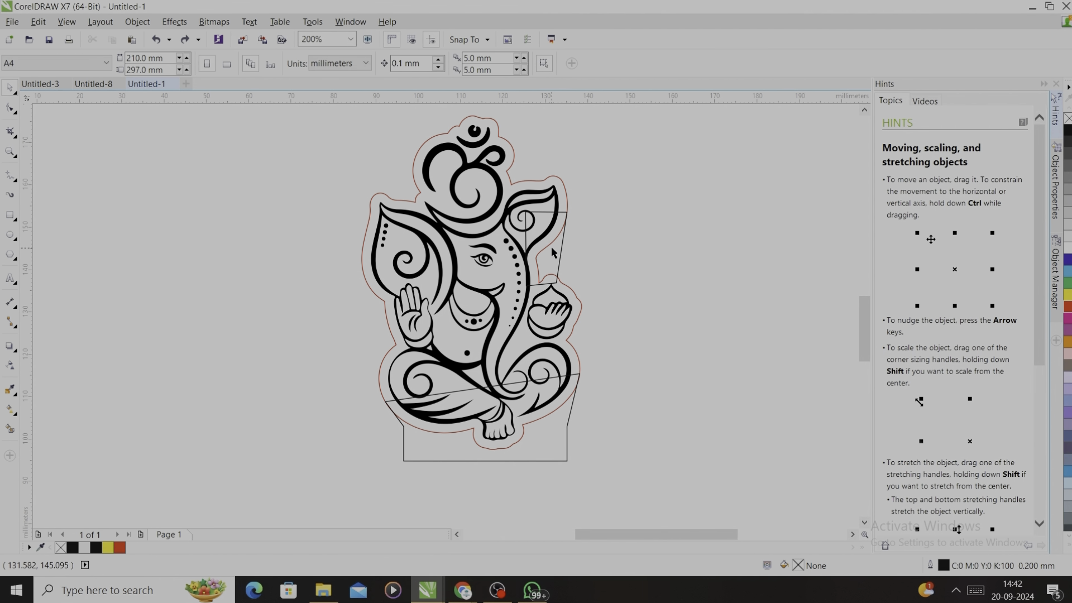
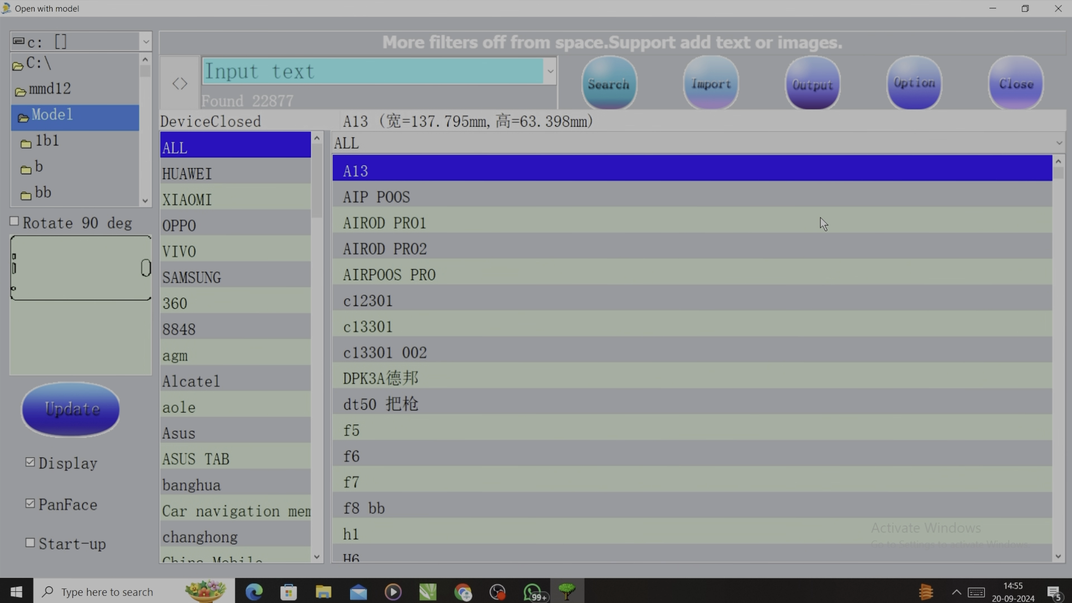
- Switch to Cutmachine and bring up the blank drawing workspace from its model list, with the whole bed in view
left_click(711, 84)
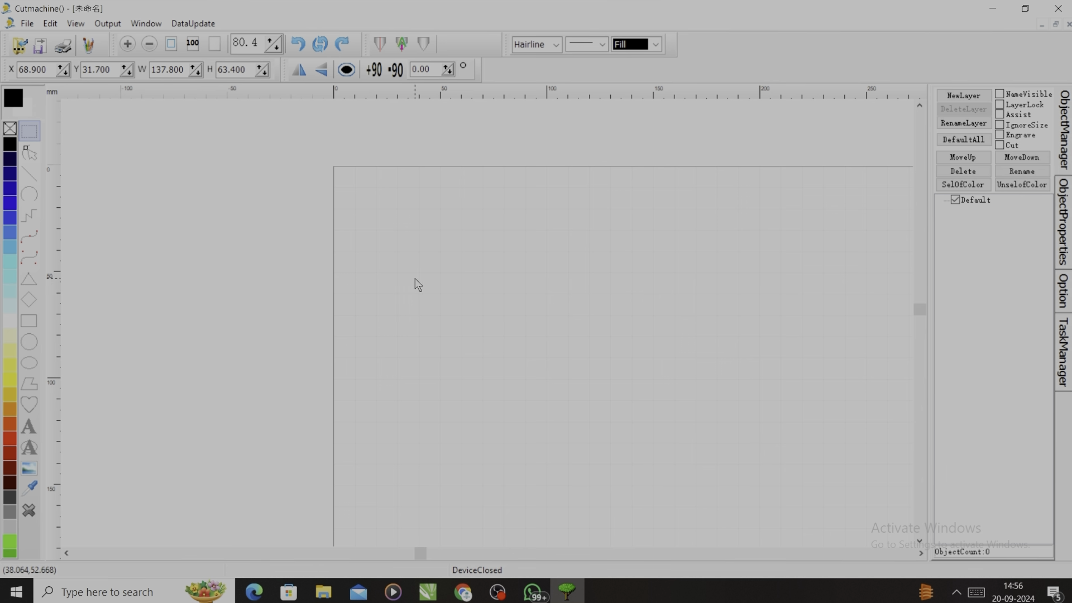
scroll(394, 252, "down", 1)
scroll(395, 252, "down", 5)
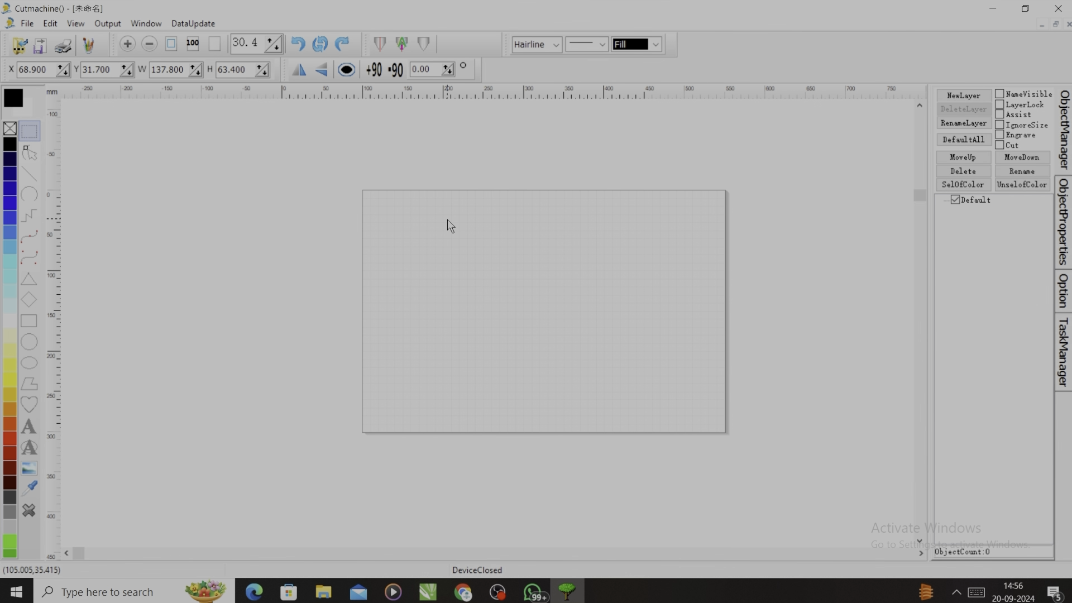
- In CorelDRAW, arrange the seated Ganesha, the flat-based Ganesha and the Gandhi portrait in a row at the page's upper edge
left_click_drag(560, 263, 793, 296)
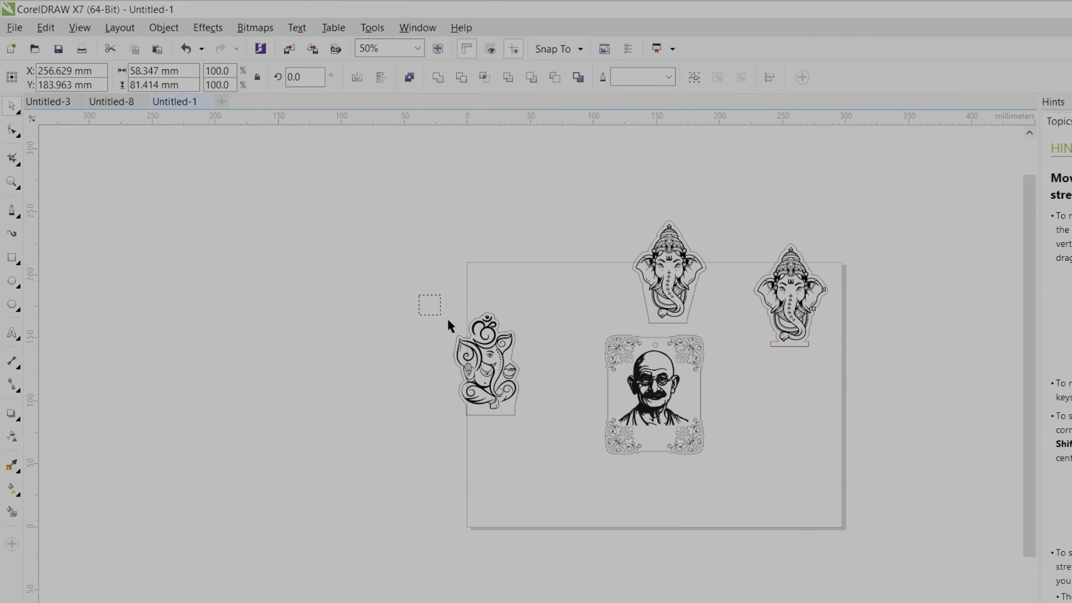
left_click(501, 376)
scroll(501, 376, "up", 2)
left_click_drag(500, 375, 528, 267)
scroll(564, 292, "down", 2)
left_click_drag(620, 176, 685, 263)
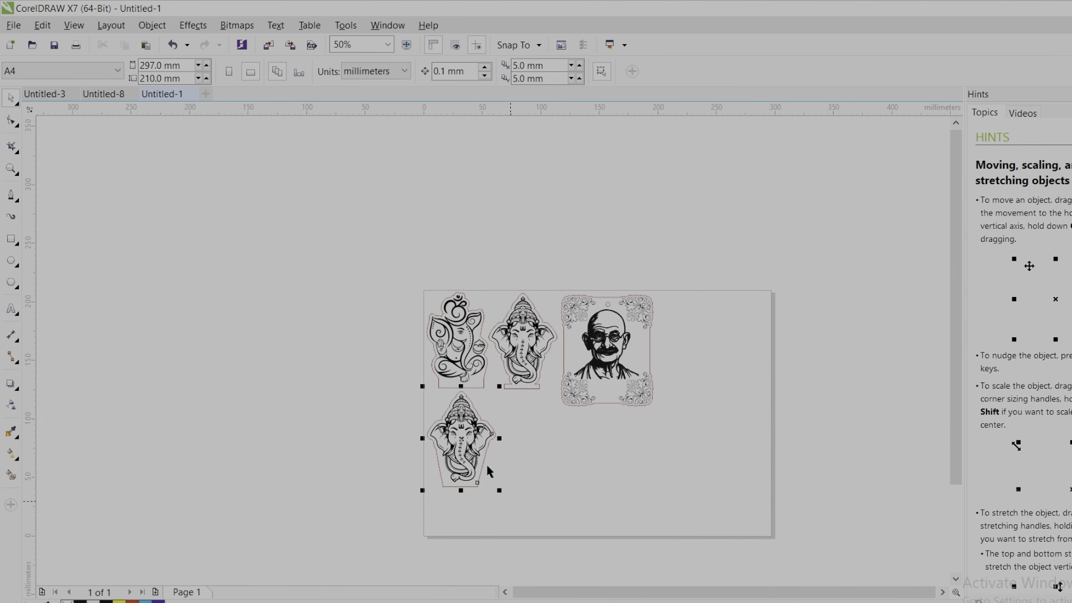
- Place the tapered-base Ganesha at the end of the row, beyond the Gandhi portrait
left_click(765, 366)
left_click_drag(711, 338, 694, 337)
left_click(667, 431)
scroll(592, 375, "up", 1)
scroll(544, 394, "down", 1)
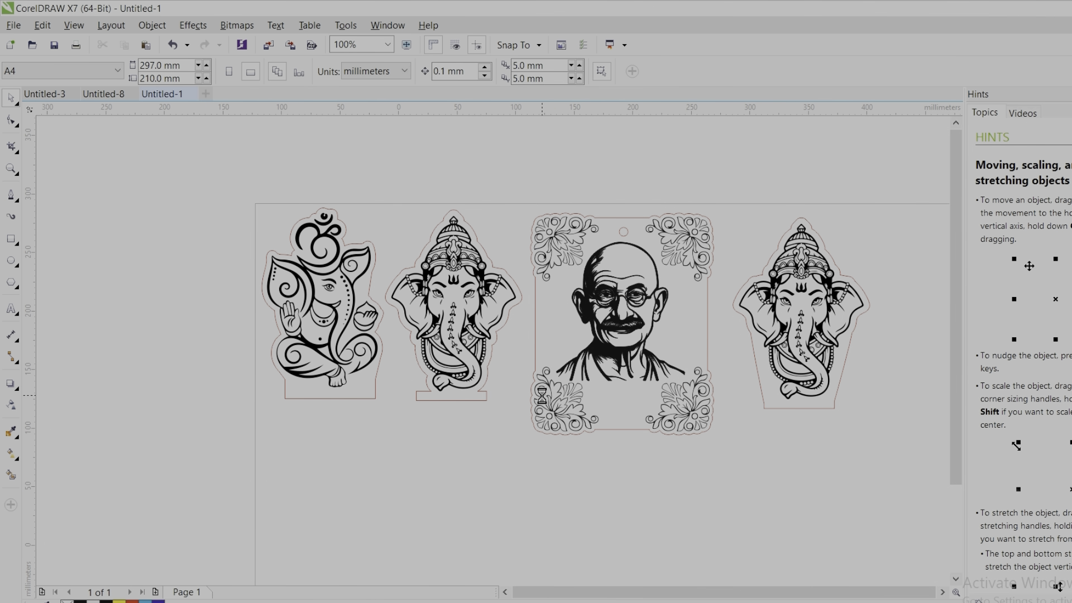
scroll(557, 352, "up", 1)
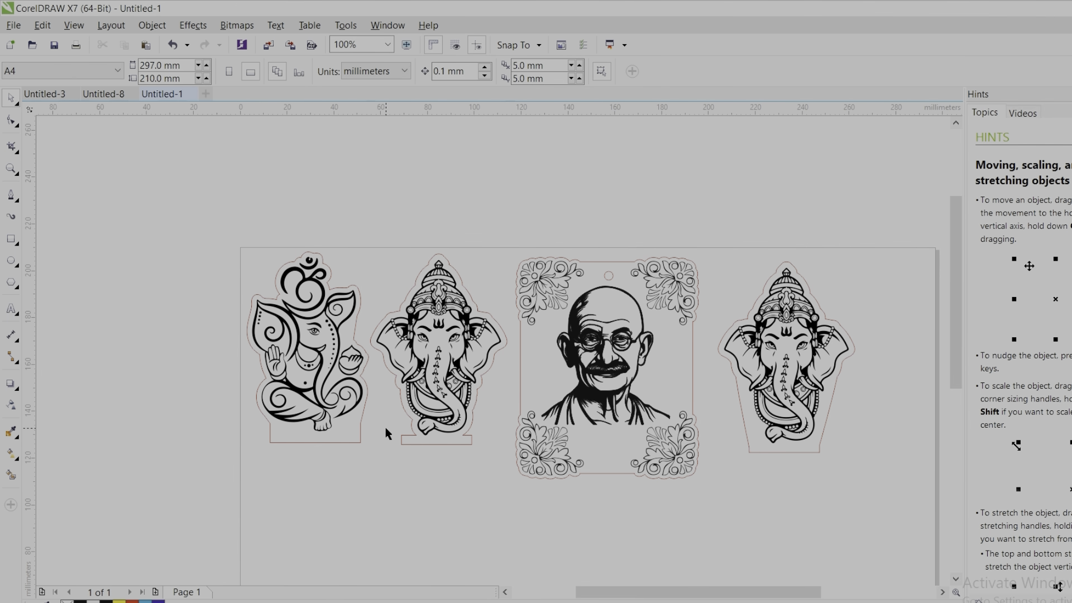
- Combine the red cut outlines of all four designs into one curve, cutting it out and pasting it back in place
left_click(361, 429)
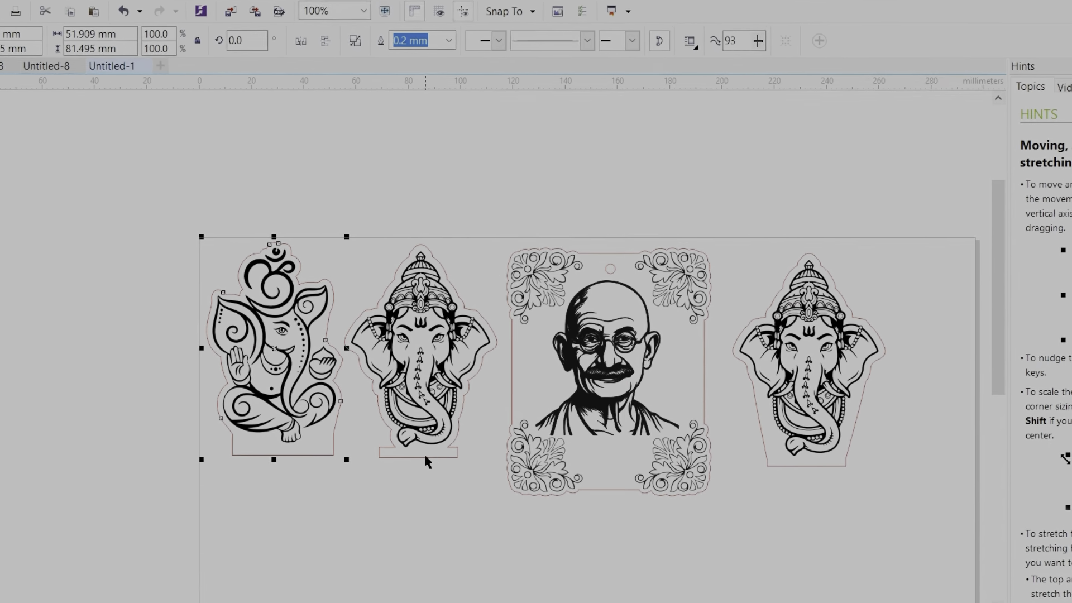
left_click(400, 474, "shift")
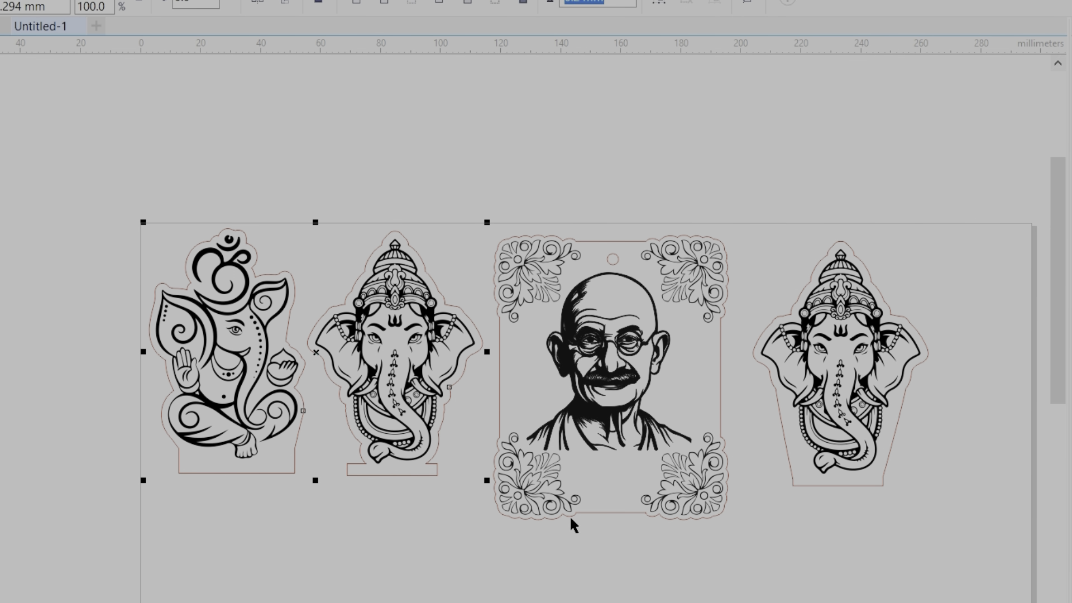
left_click(592, 498, "shift")
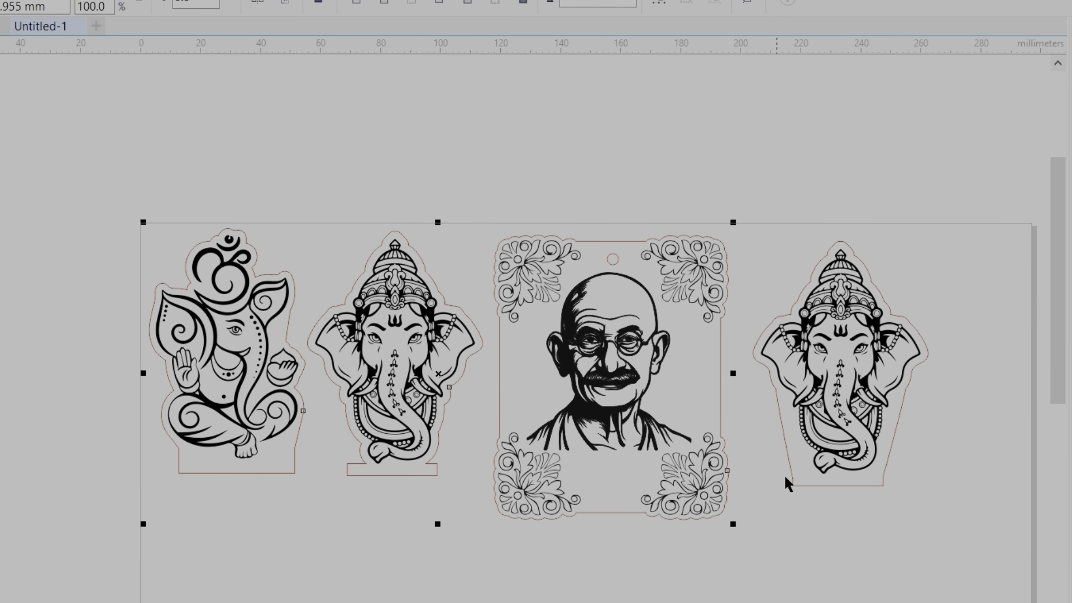
left_click(809, 476, "shift")
right_click(678, 344)
left_click(748, 68)
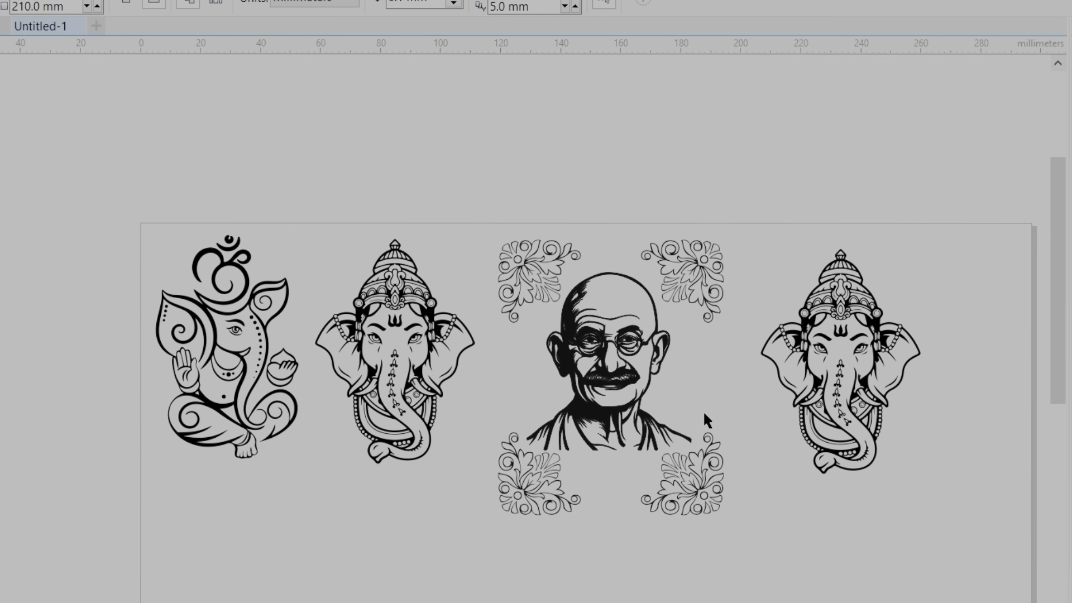
key("ctrl+v")
left_click(350, 86)
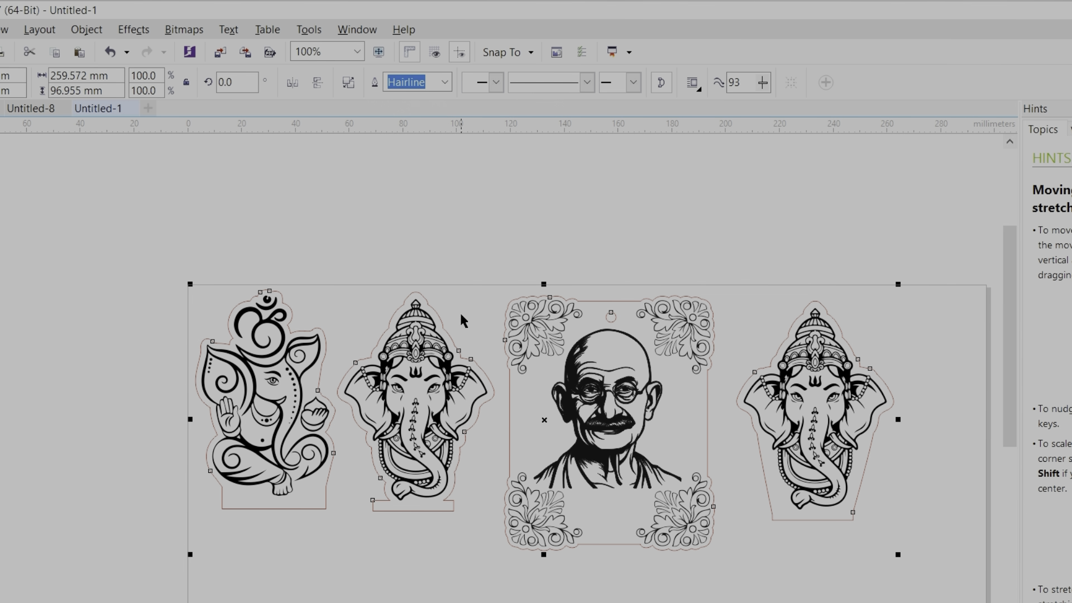
left_click(317, 537)
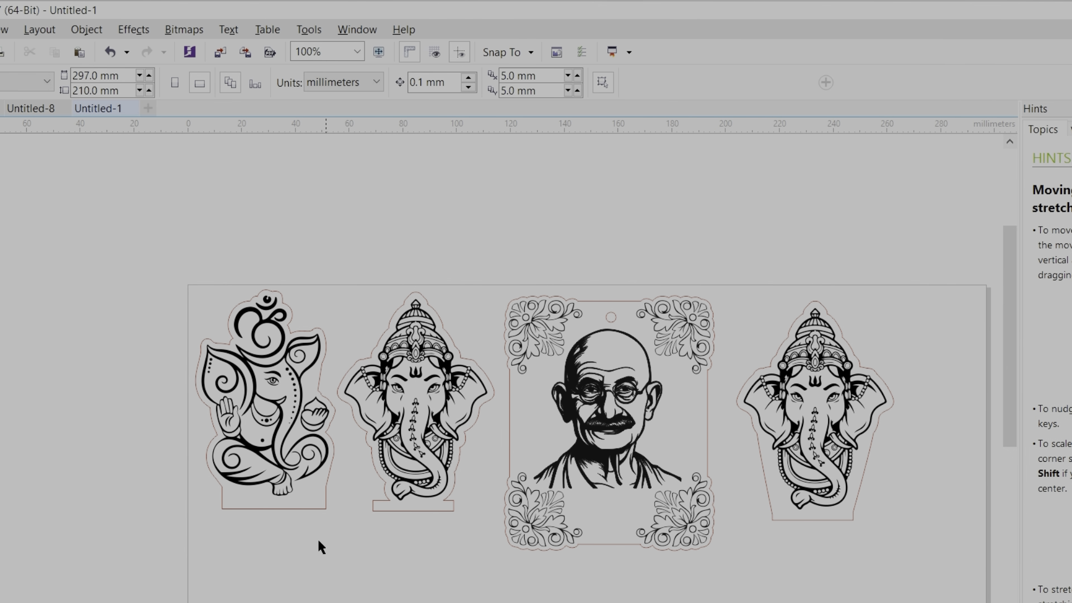
- Check that the red cut outlines of the four designs select as a single object
left_click(267, 507)
left_click(460, 577)
left_click(418, 509)
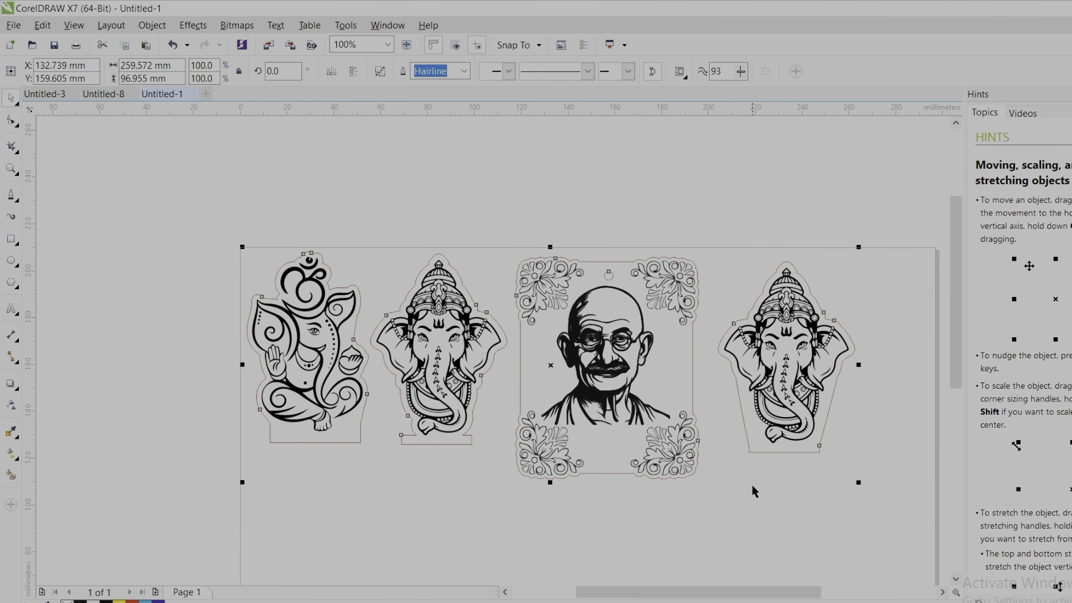
right_click(754, 437)
left_click(782, 190)
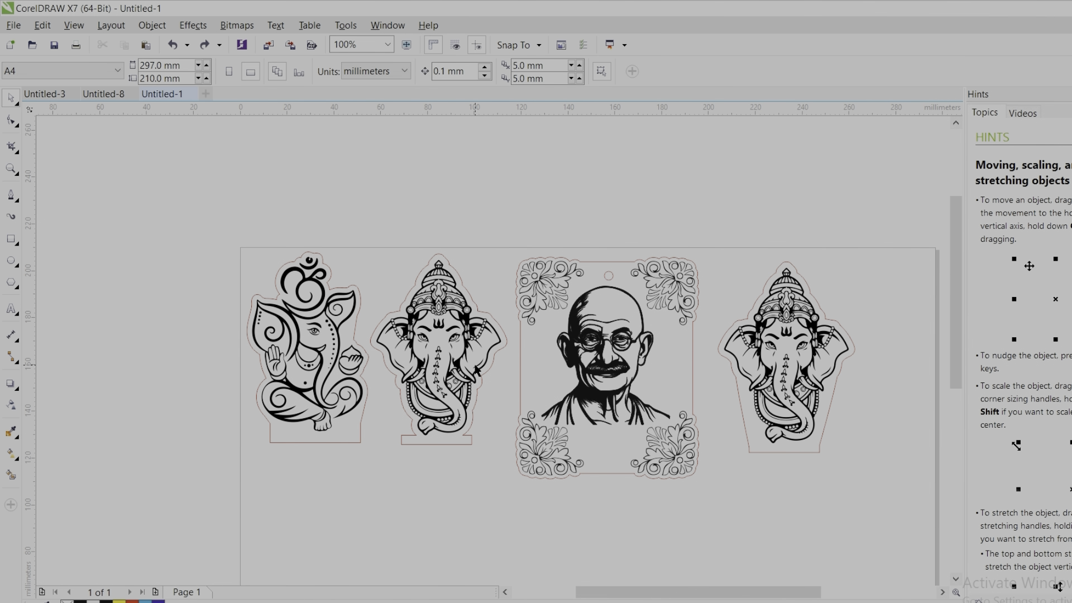
- Combine all the black artwork into one curve, cutting the red outlines away first and restoring them in place
left_click(353, 440)
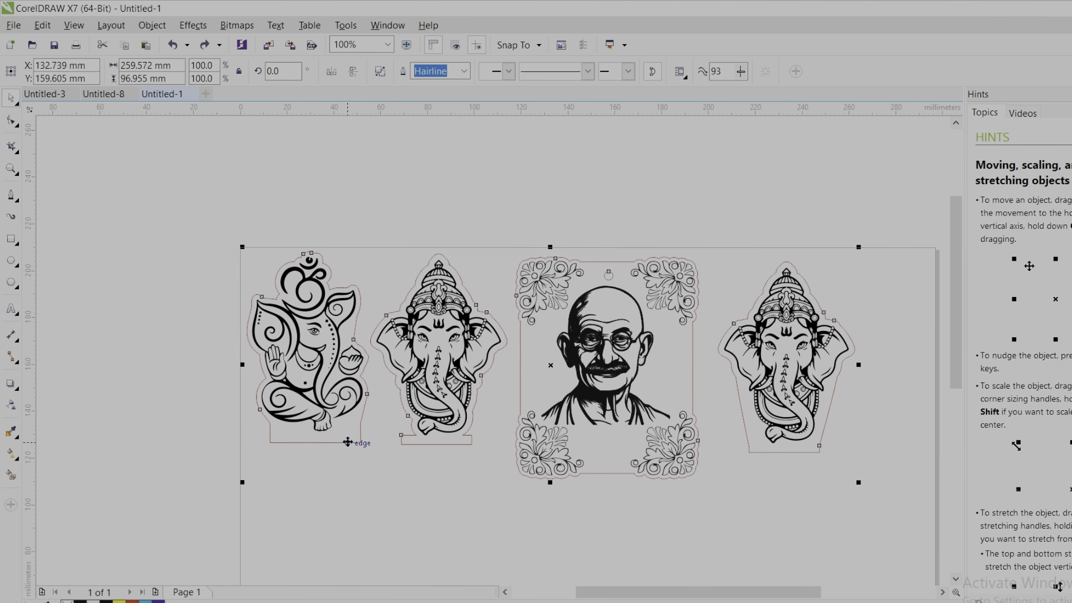
key("Delete")
left_click_drag(217, 219, 873, 502)
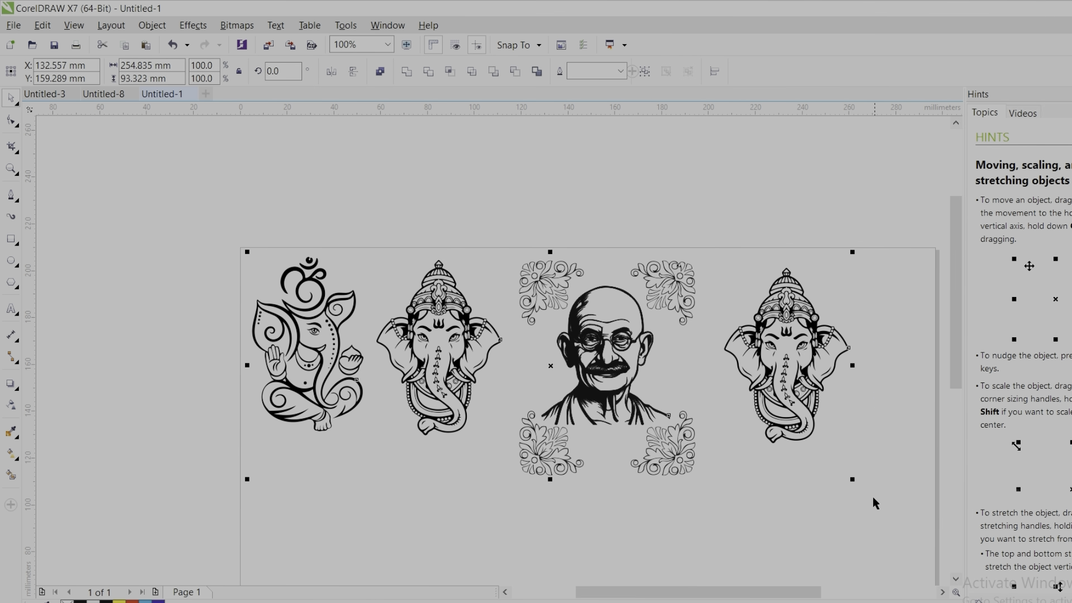
left_click(385, 71)
left_click(549, 189)
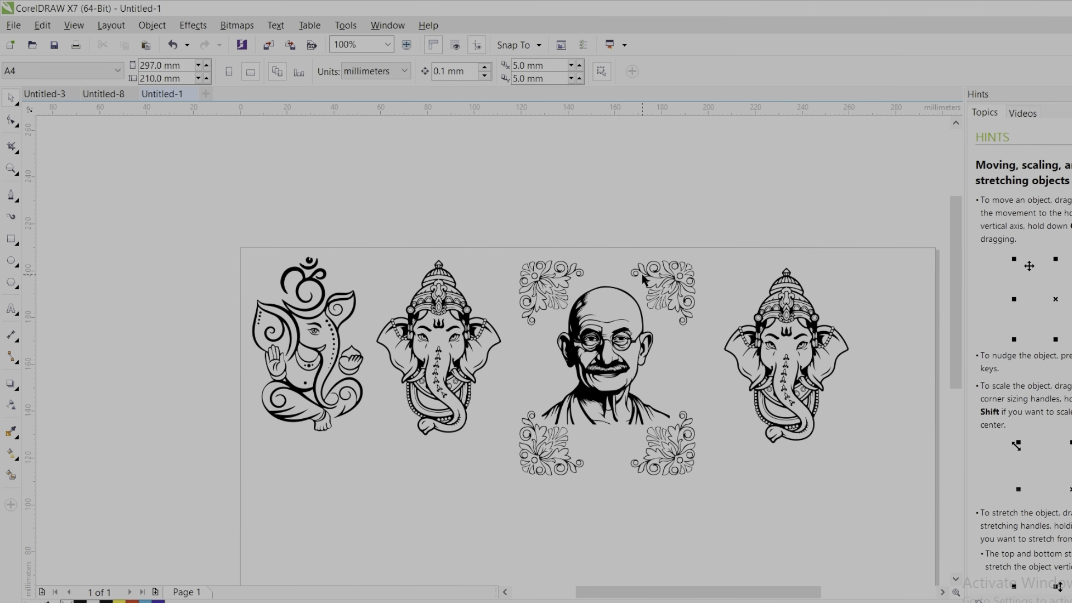
left_click(650, 279)
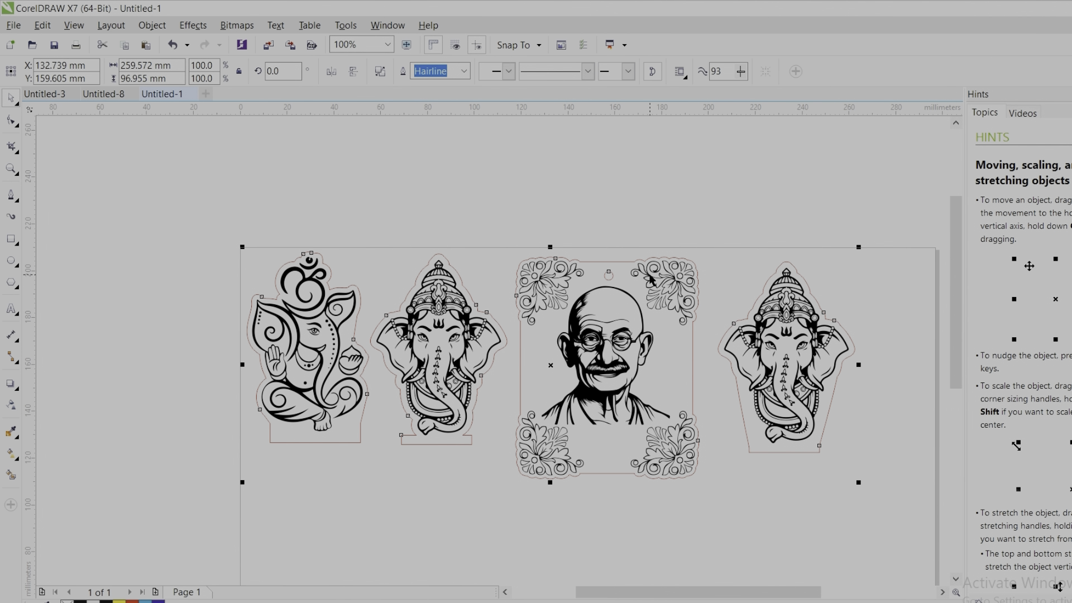
left_click(456, 458)
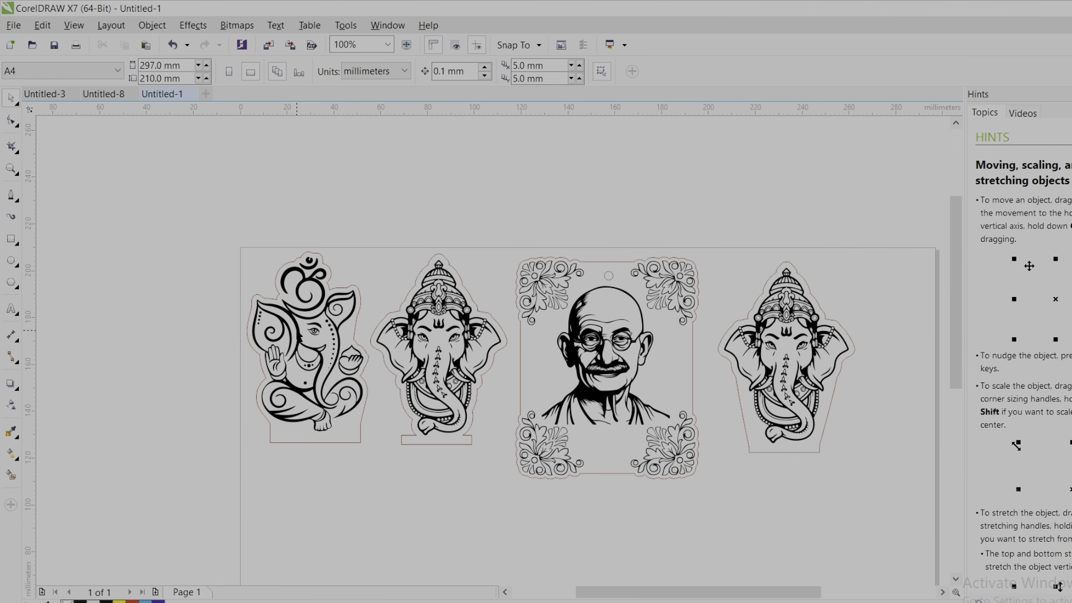
- Delete the combined black artwork as a test, and undo the deletion
left_click(295, 314)
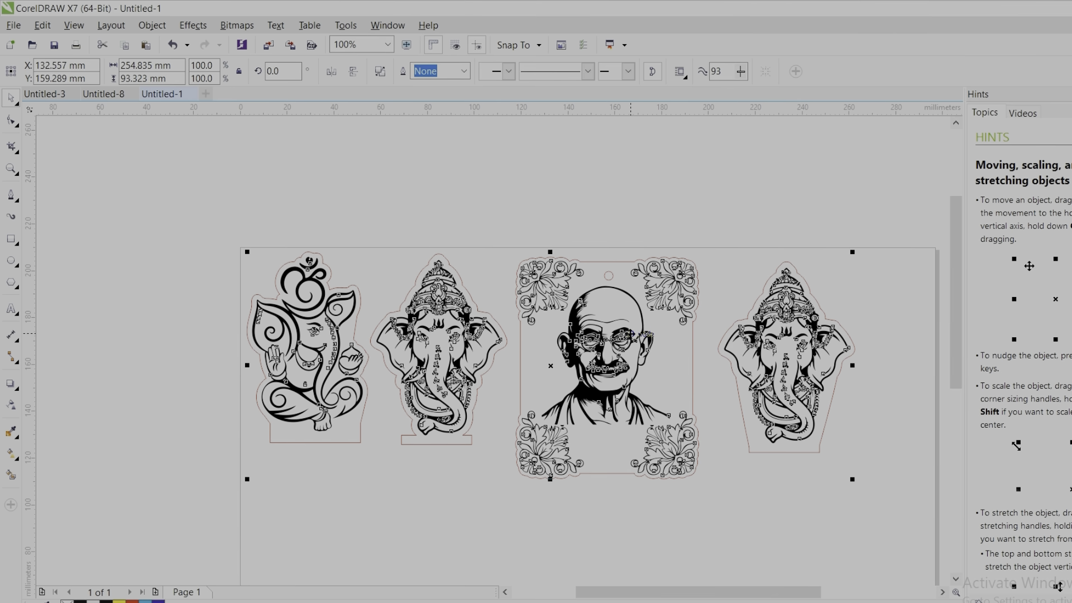
key("Delete")
key("ctrl+z")
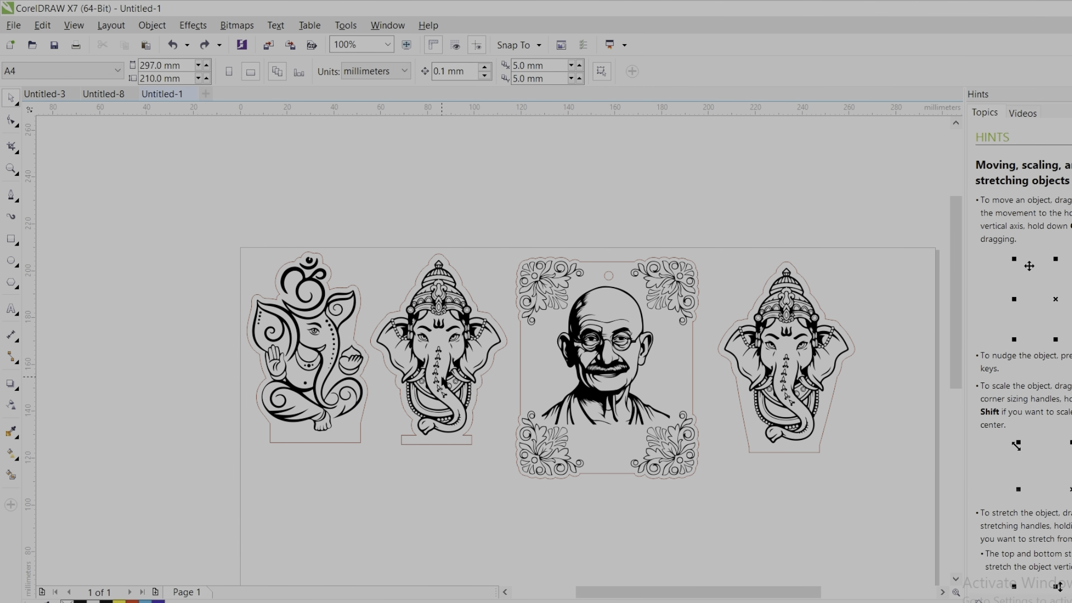
- Group the artwork and red cut outlines of all four designs, and mirror the group vertically
left_click_drag(236, 224, 866, 500)
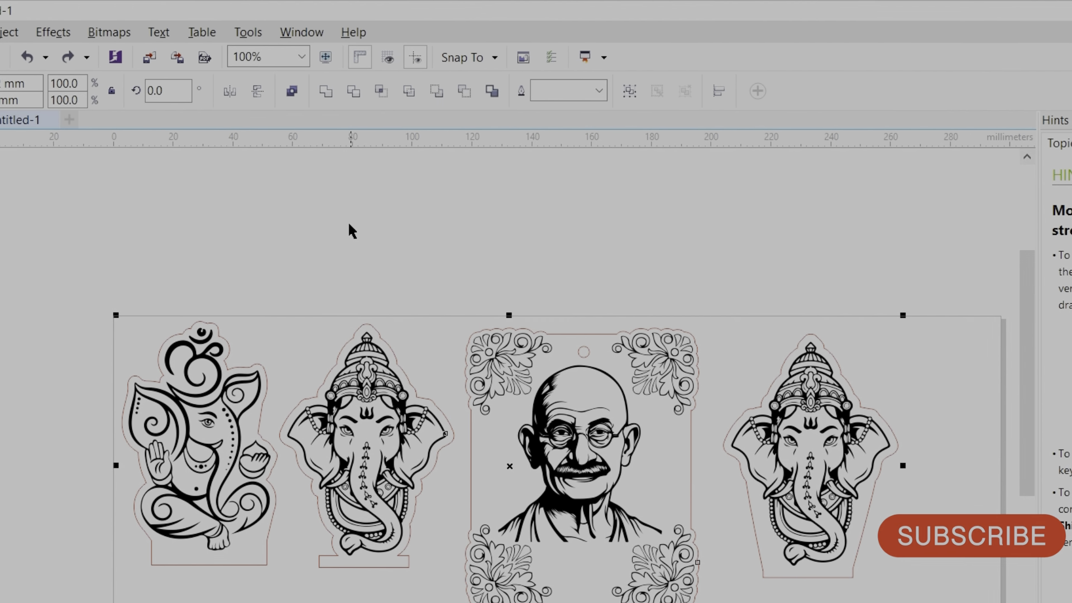
left_click(630, 92)
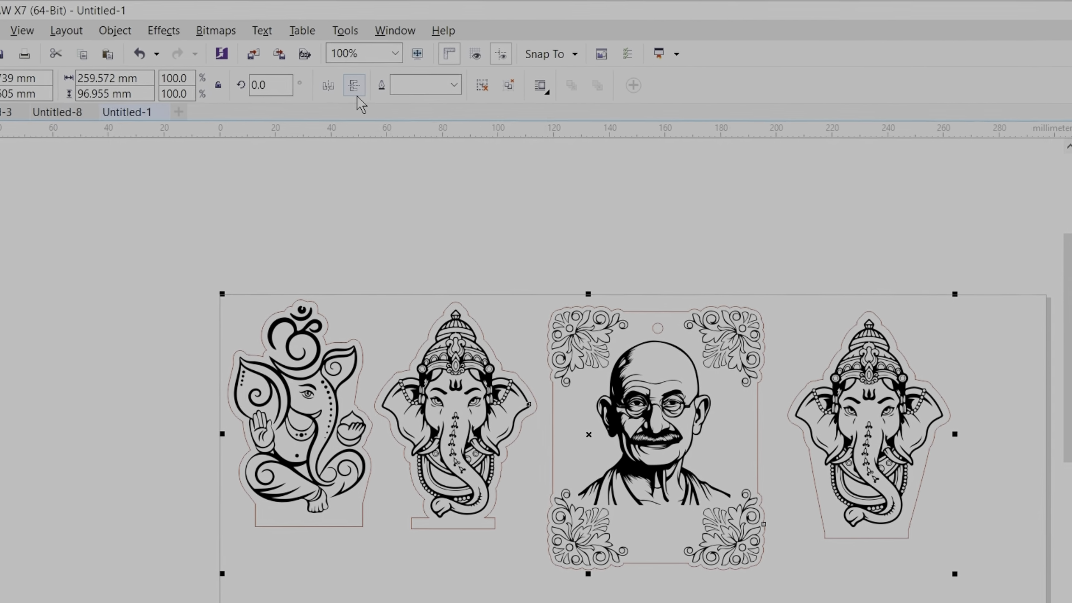
left_click(354, 85)
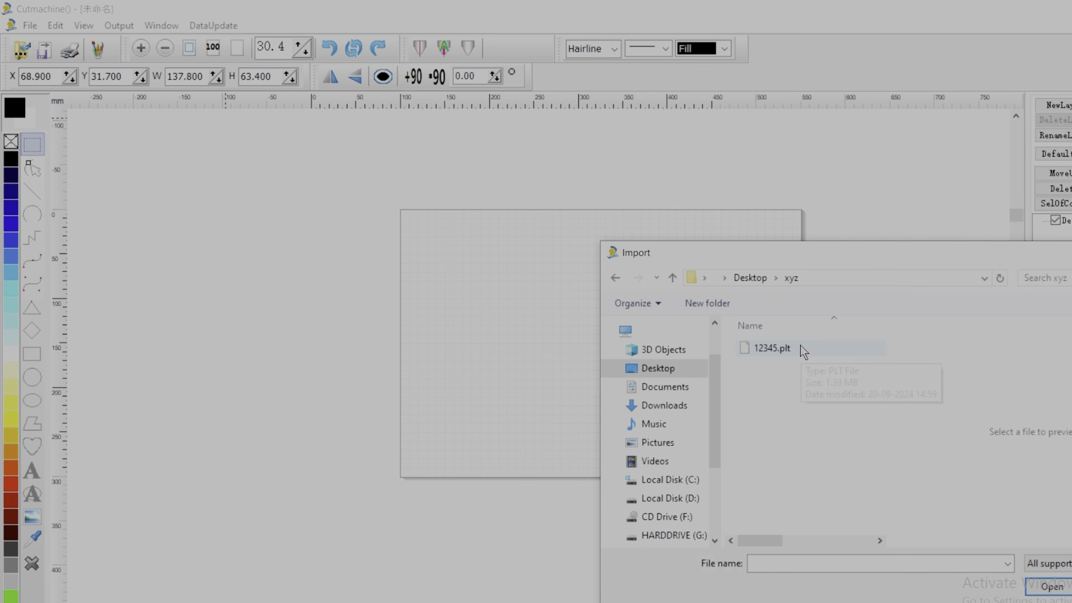
- Import 12345.plt from the Desktop's xyz folder into the Cutmachine workspace
left_click(802, 348)
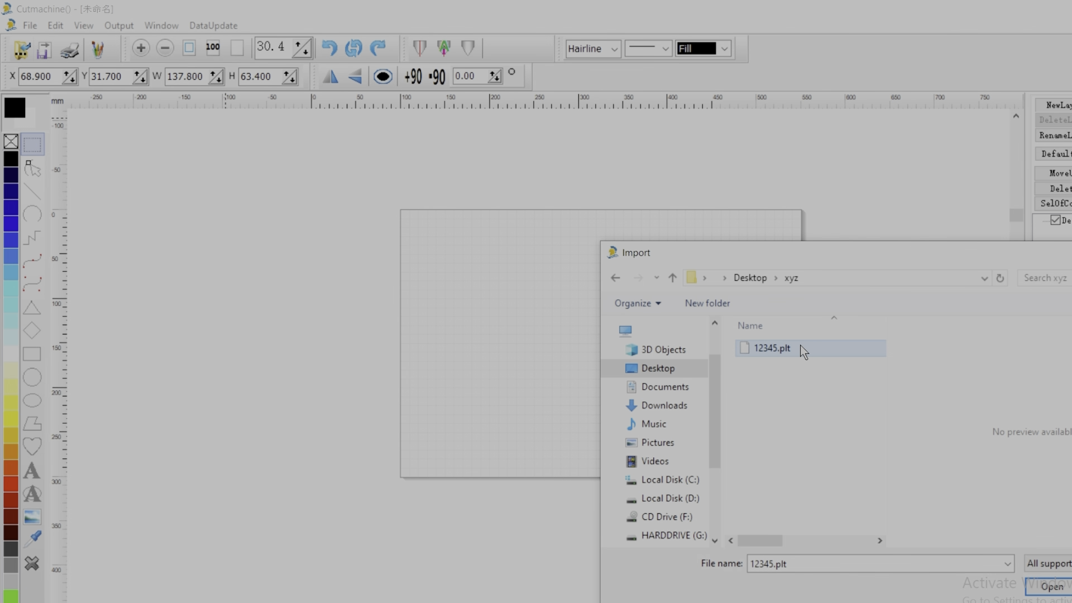
left_click(1055, 585)
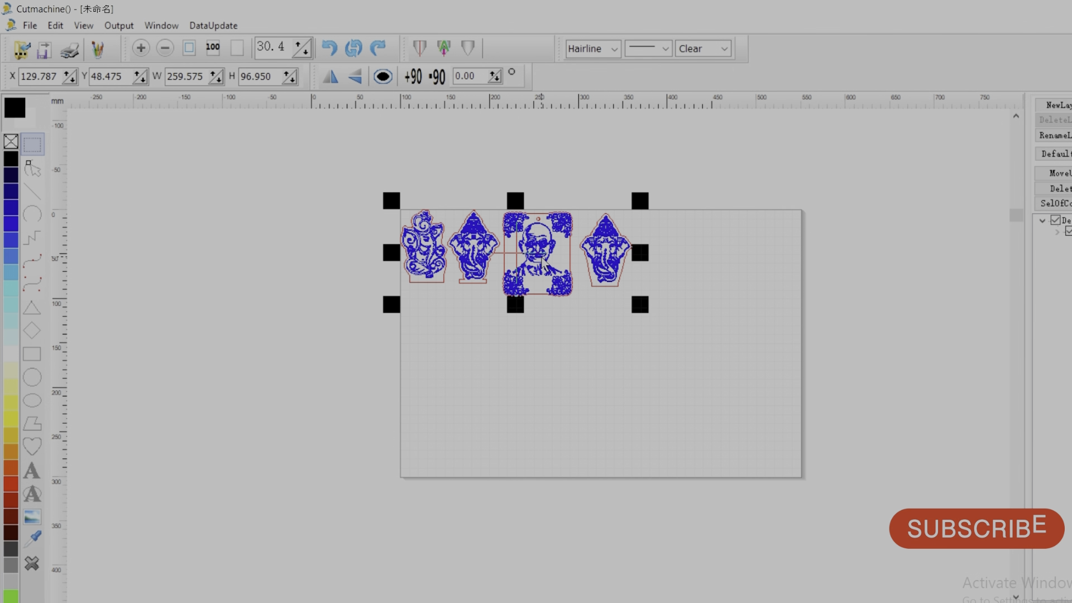
left_click(562, 352)
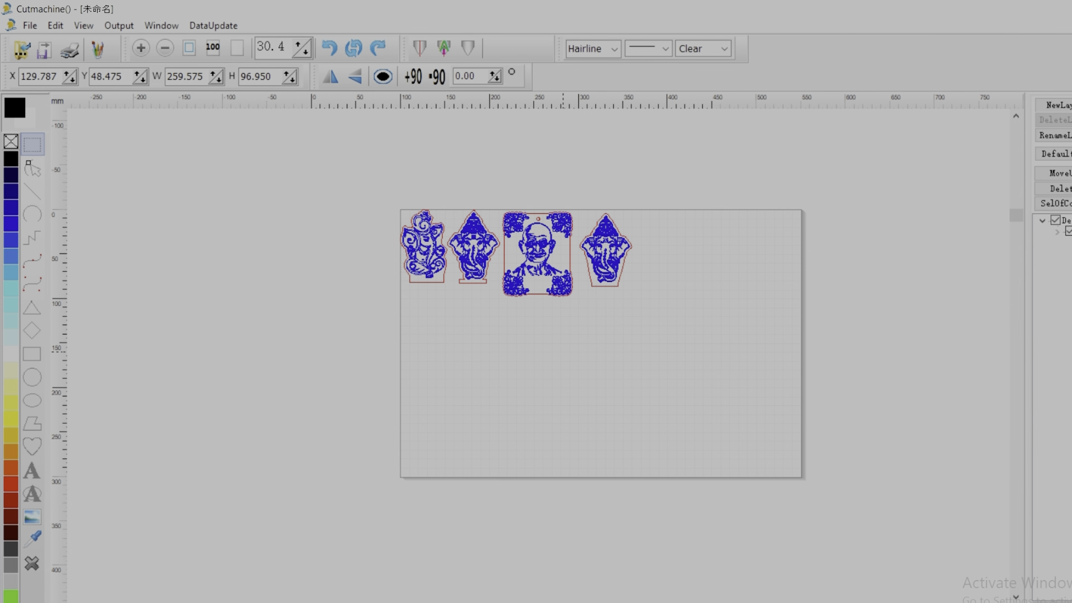
scroll(541, 231, "up", 6)
- Ungroup the imported design, and give the blue artwork a solid black fill without its blue outline
left_click(510, 301)
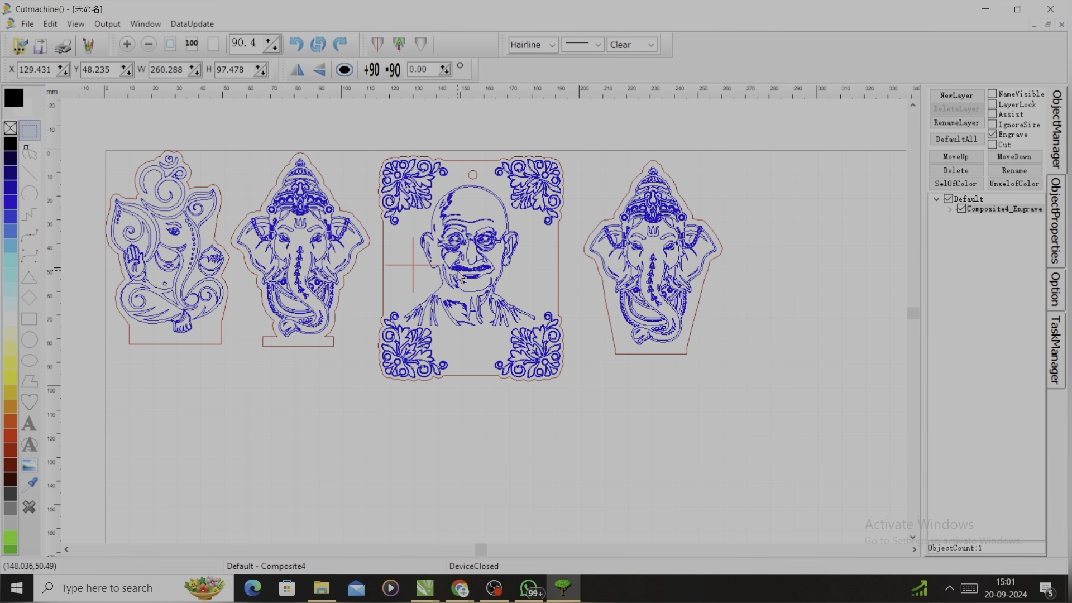
right_click(420, 270)
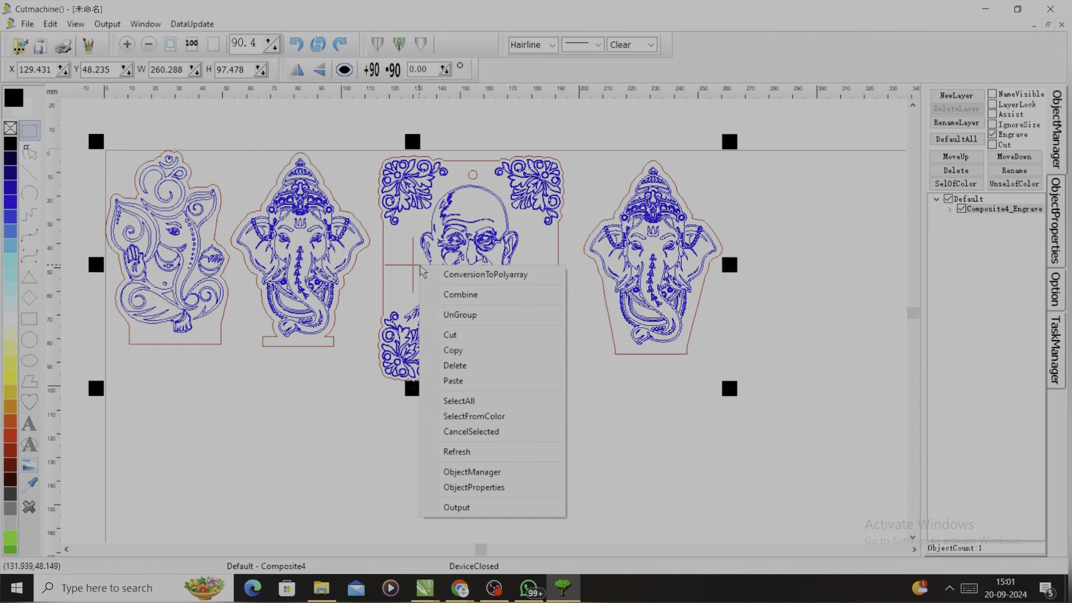
left_click(460, 315)
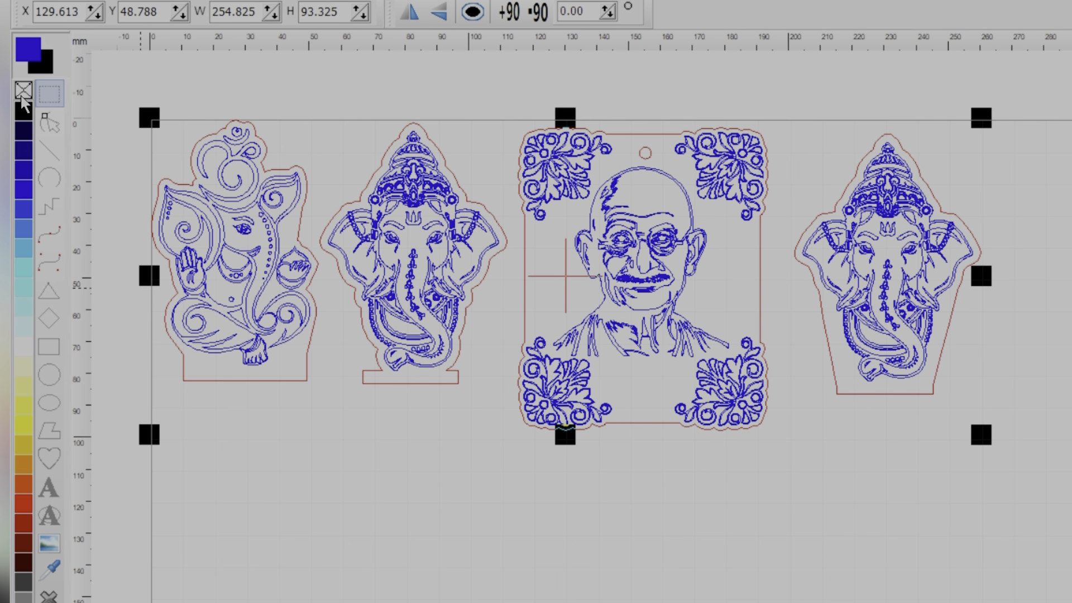
left_click(22, 96)
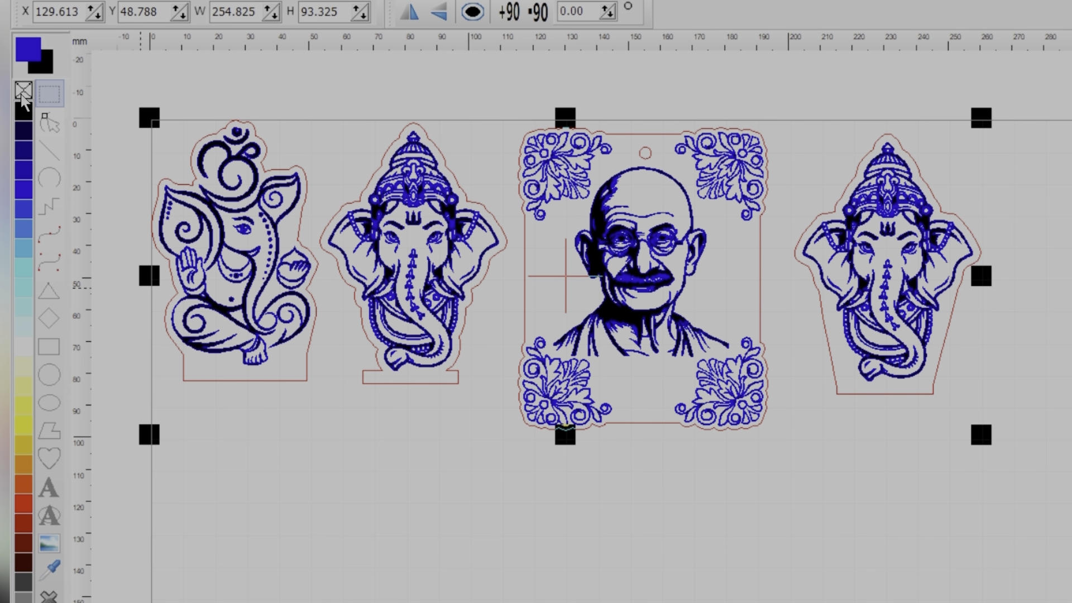
right_click(21, 95)
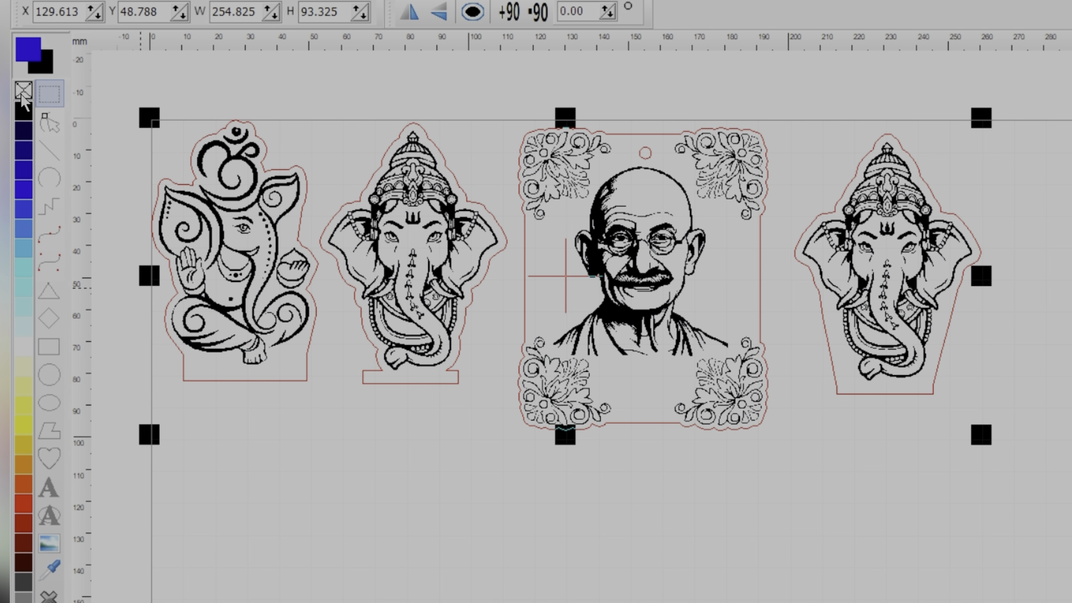